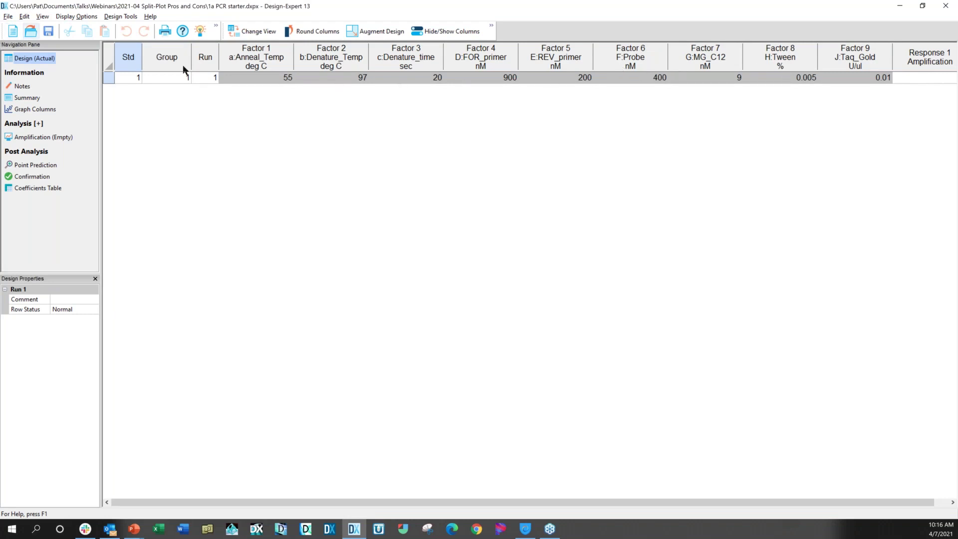
Start a new regular two-level split-plot design reusing the current design's information, with 9 total factors and 3 hard-to-change factors
click(13, 31)
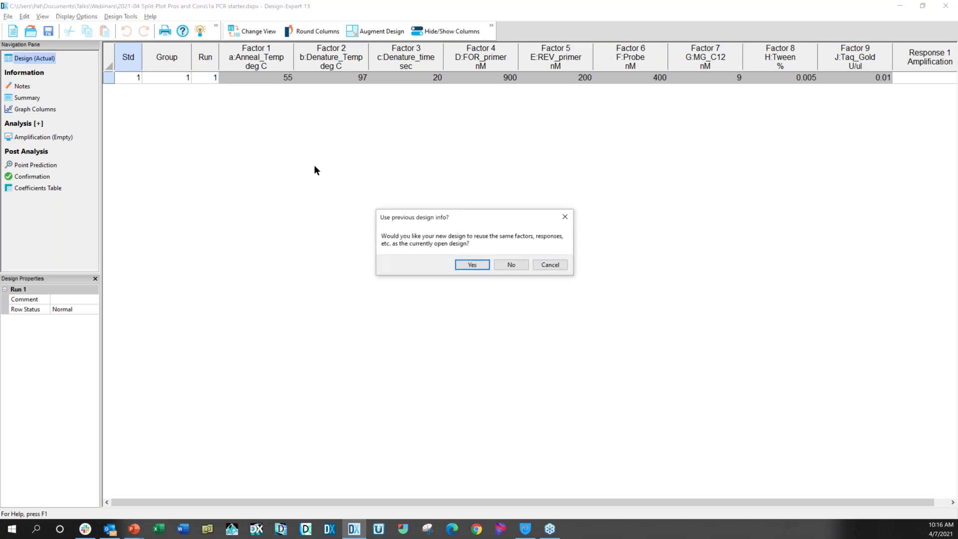
click(472, 265)
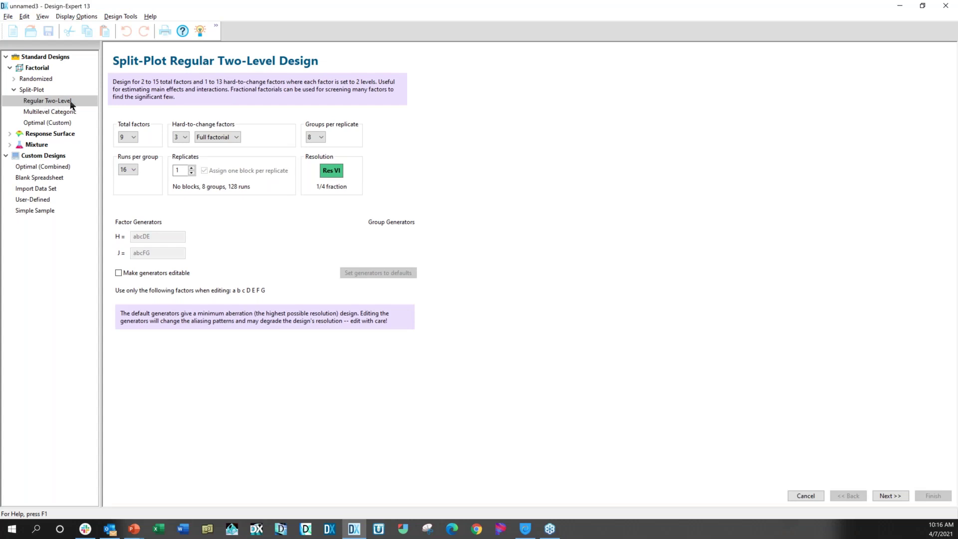
click(133, 138)
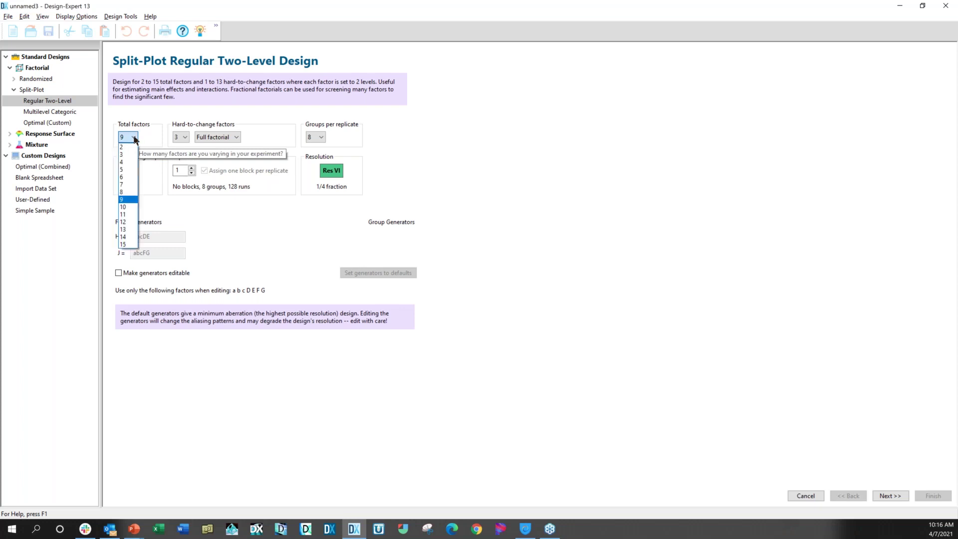
click(136, 200)
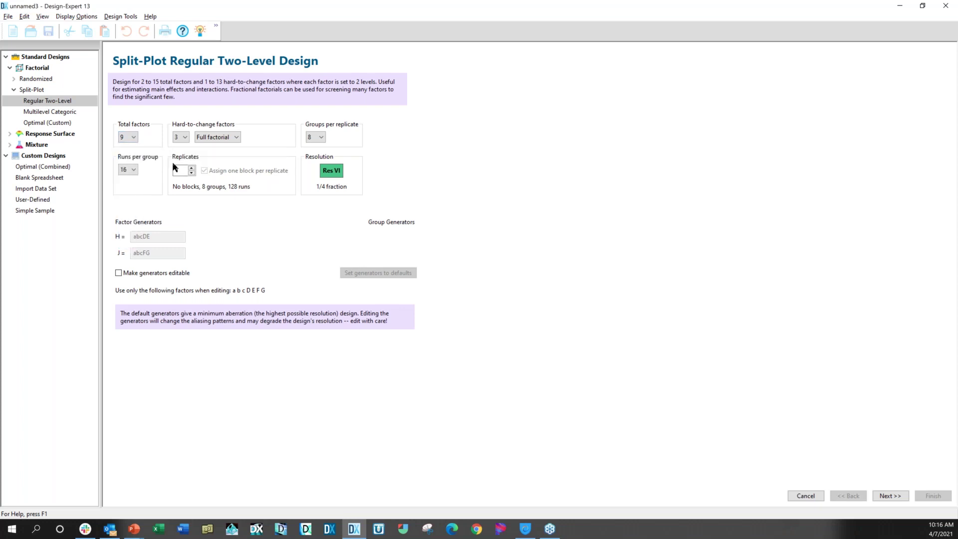
click(183, 137)
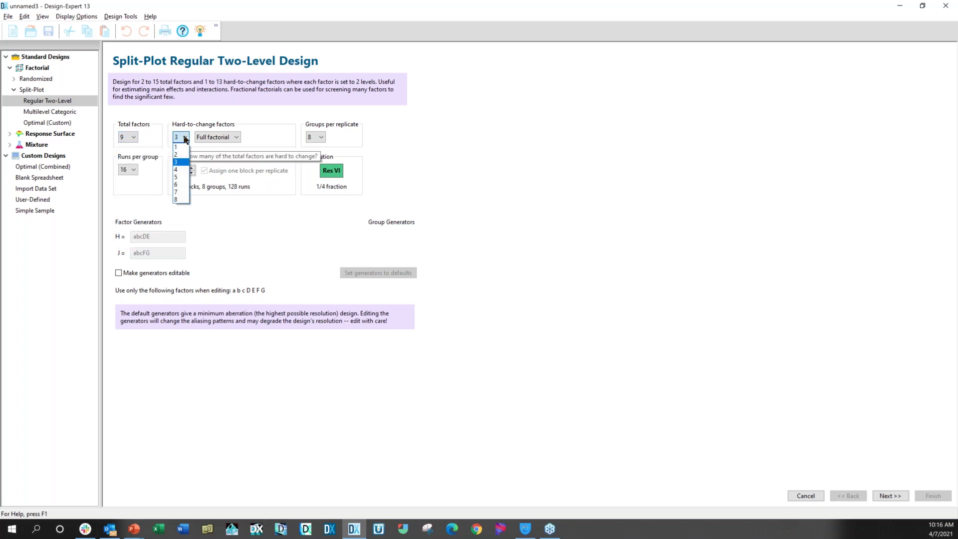
click(183, 162)
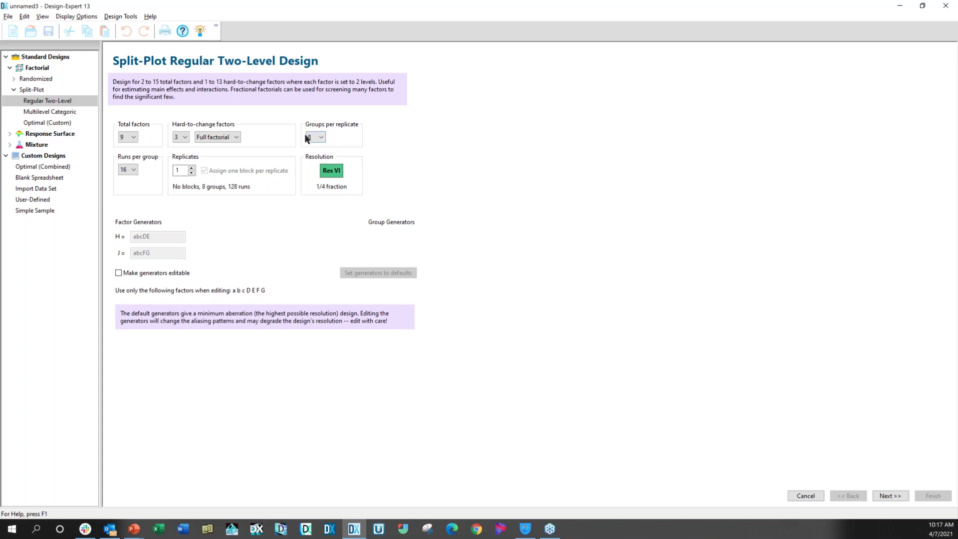
Set the split-plot design to 32 runs per group and continue to its factorial effects aliases
click(134, 170)
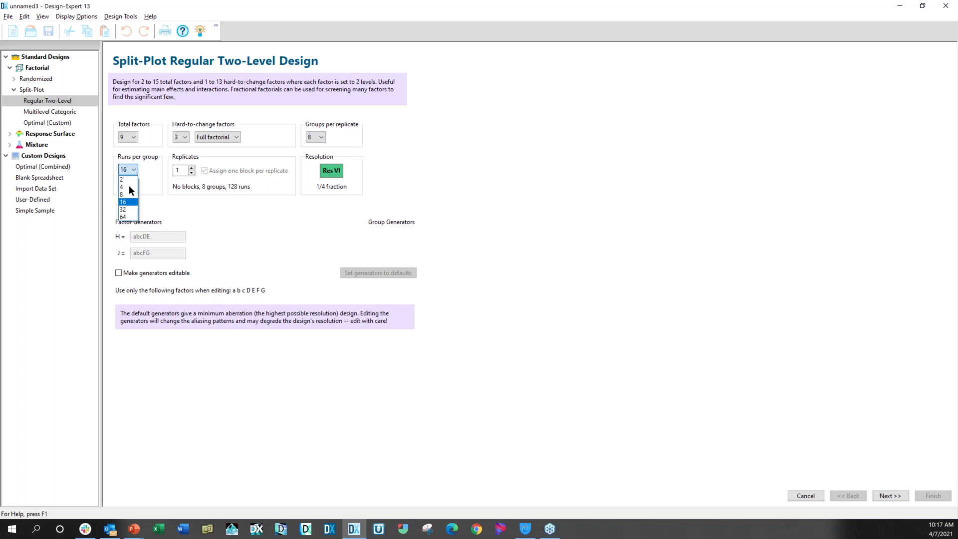
click(125, 210)
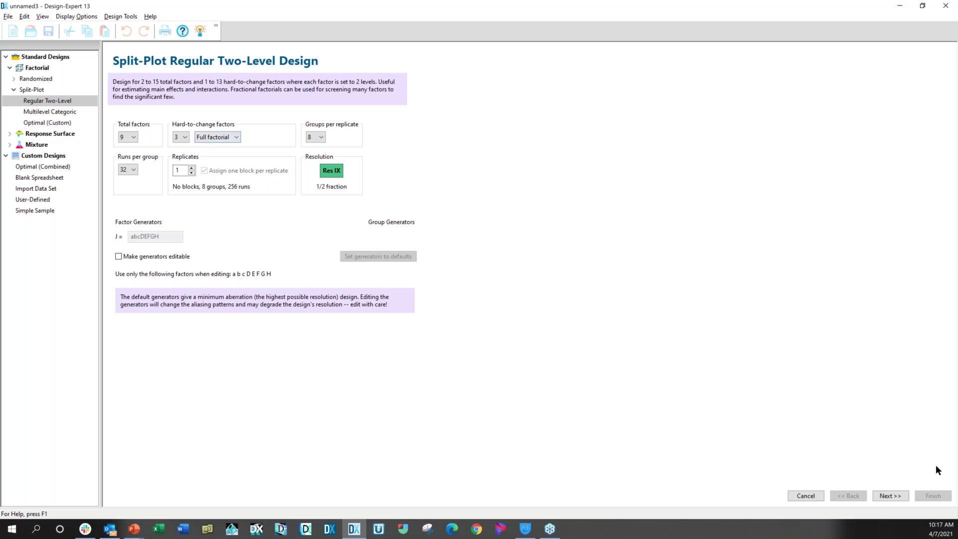
click(891, 495)
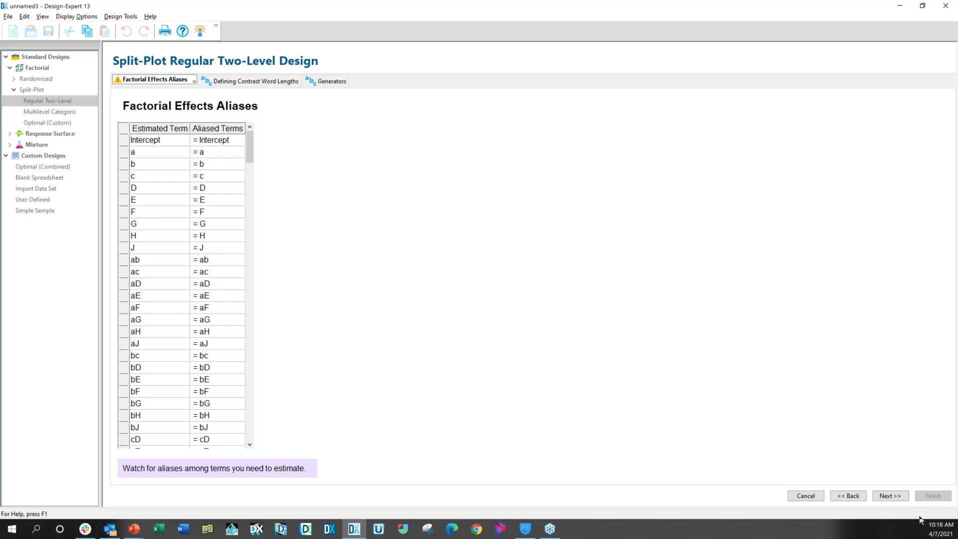
Widen the factor table's Name column to check the full factor names and levels, and accept the factor definitions
click(891, 496)
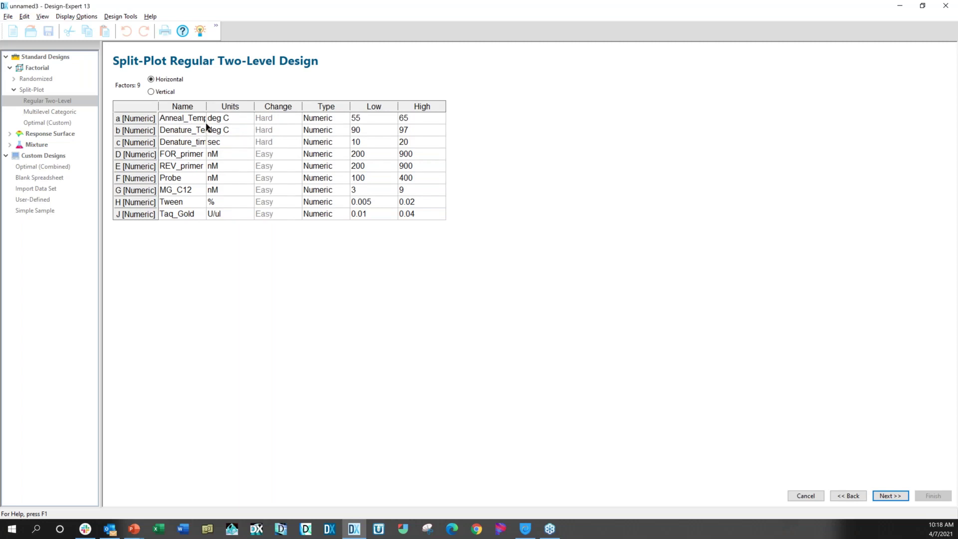
drag(206, 105, 228, 106)
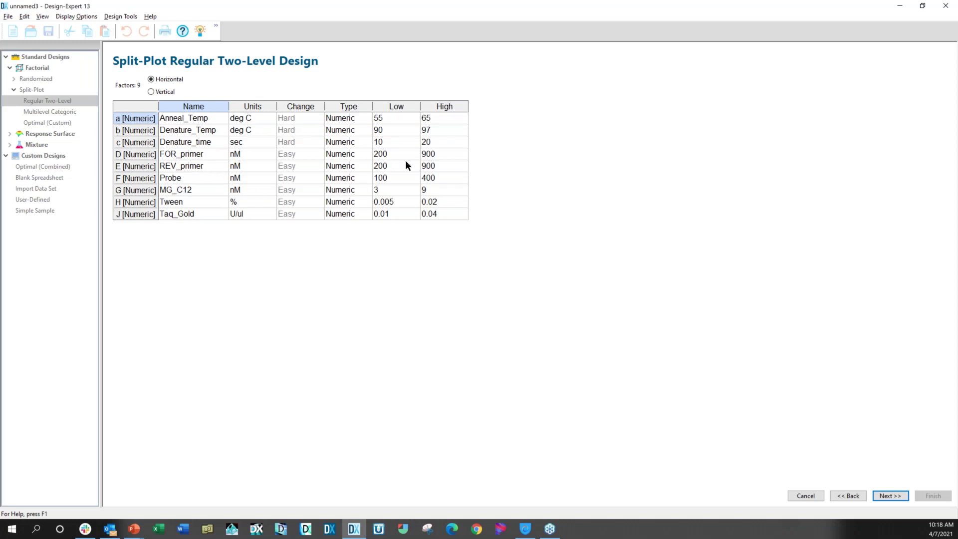
click(899, 495)
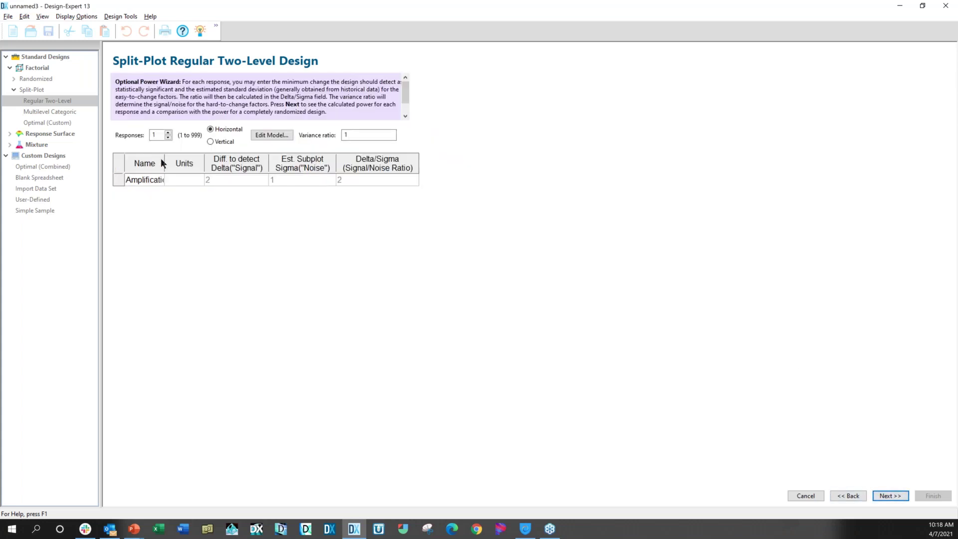
Set the Amplification response's difference to detect to 3 and its estimated subplot sigma to 4, and calculate the design power
mouse_move(164, 158)
mouse_down()
mouse_move(198, 159)
mouse_move(181, 159)
mouse_up()
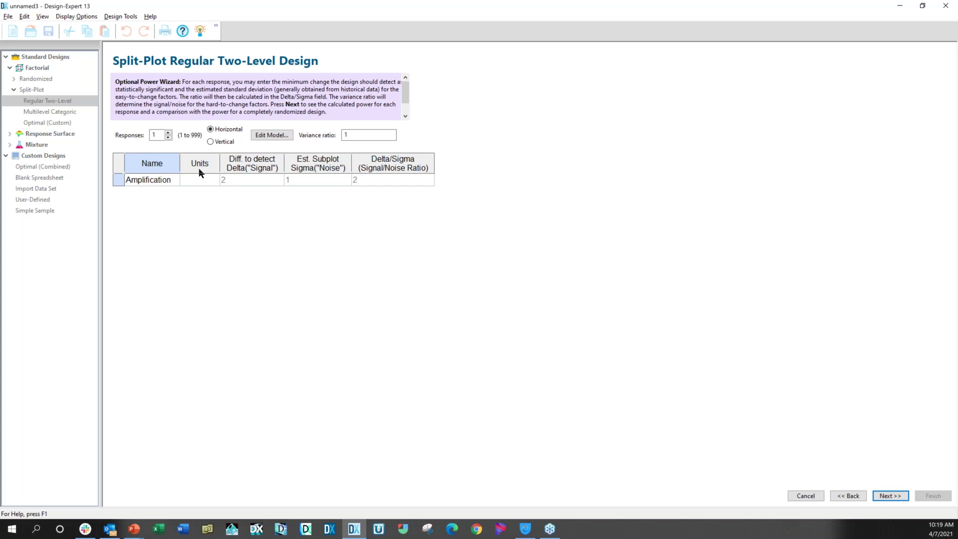
click(260, 180)
text(3)
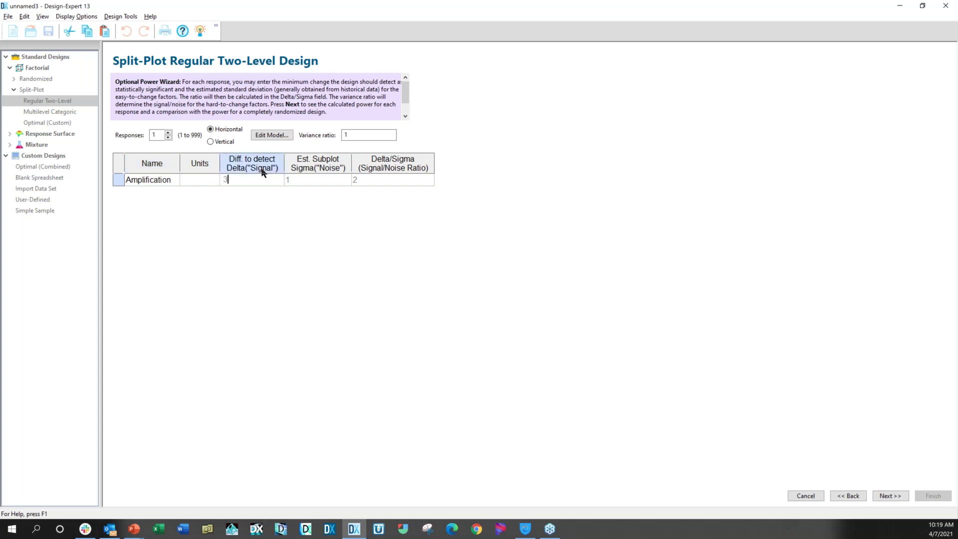
key(Tab)
text(4)
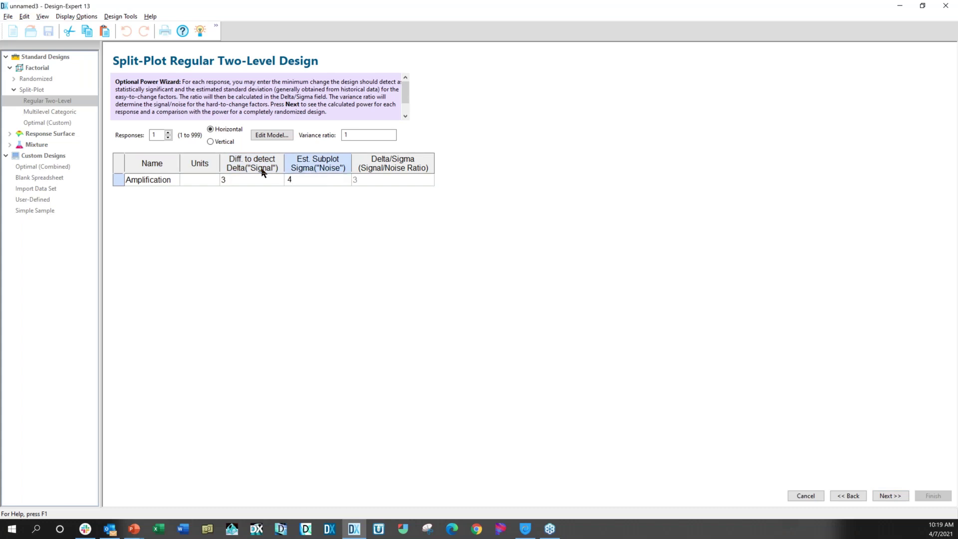
key(Tab)
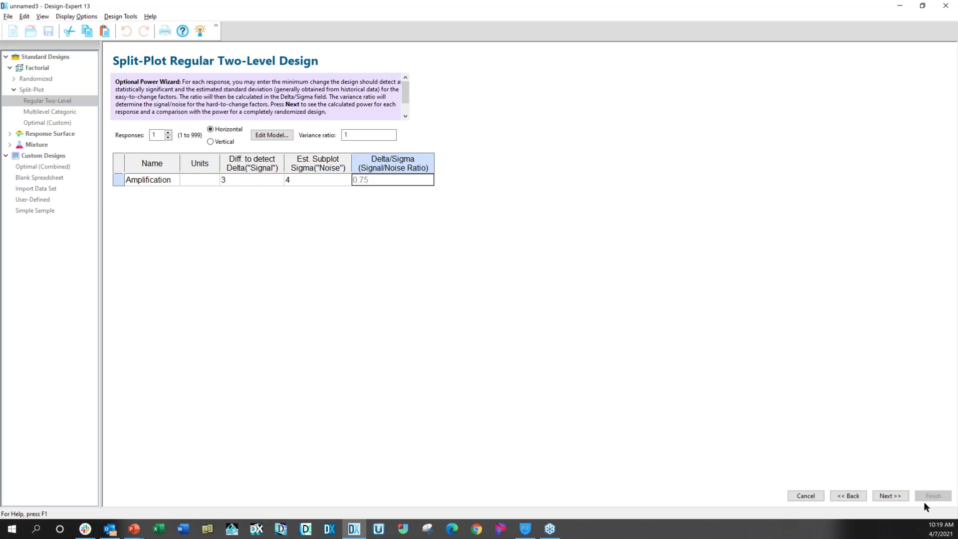
click(891, 496)
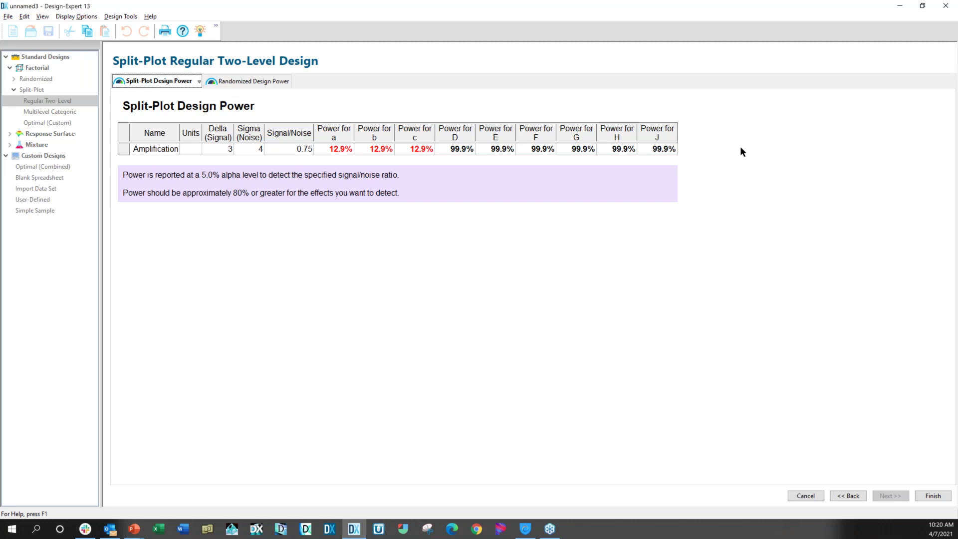
Compare the equivalent randomized design's power with the split-plot power and finish building the design, accepting the factor-reset reminder
click(263, 83)
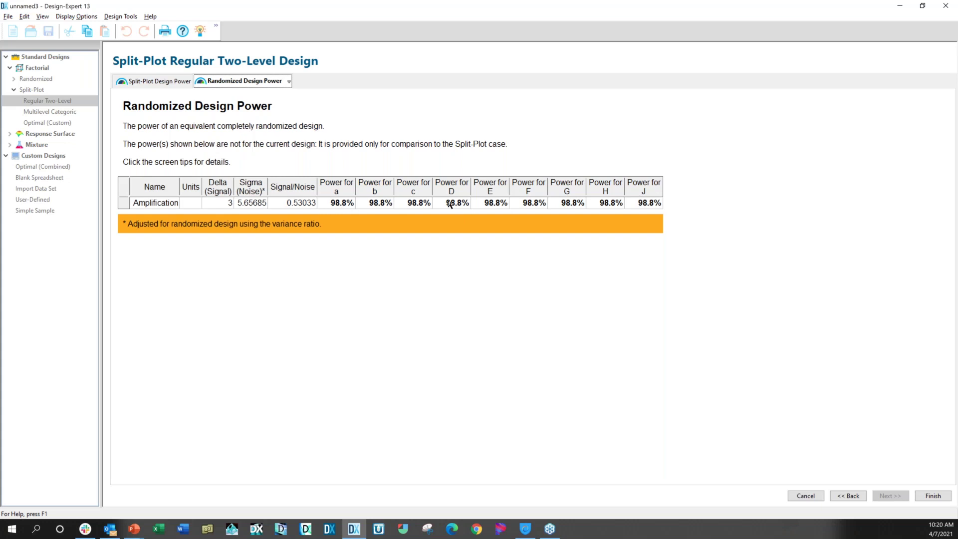
click(143, 81)
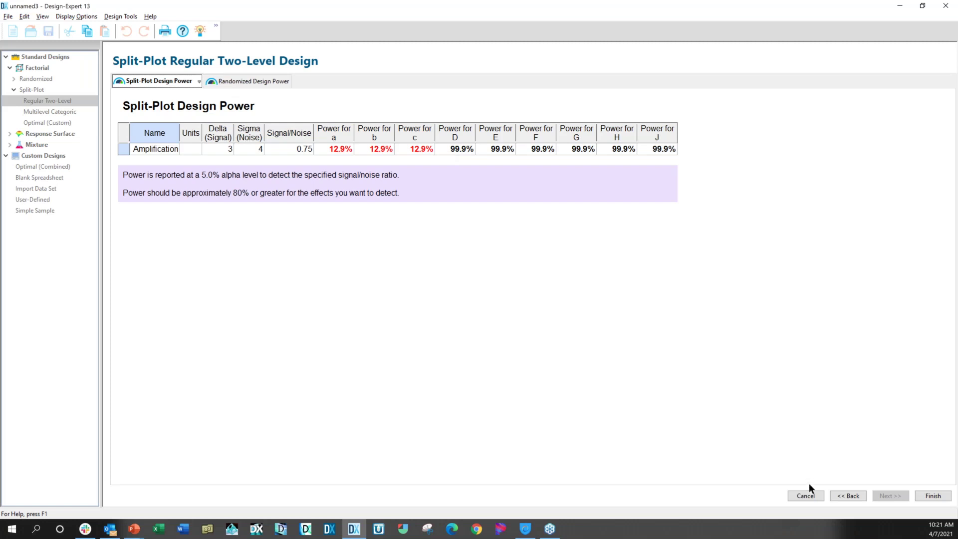
click(934, 496)
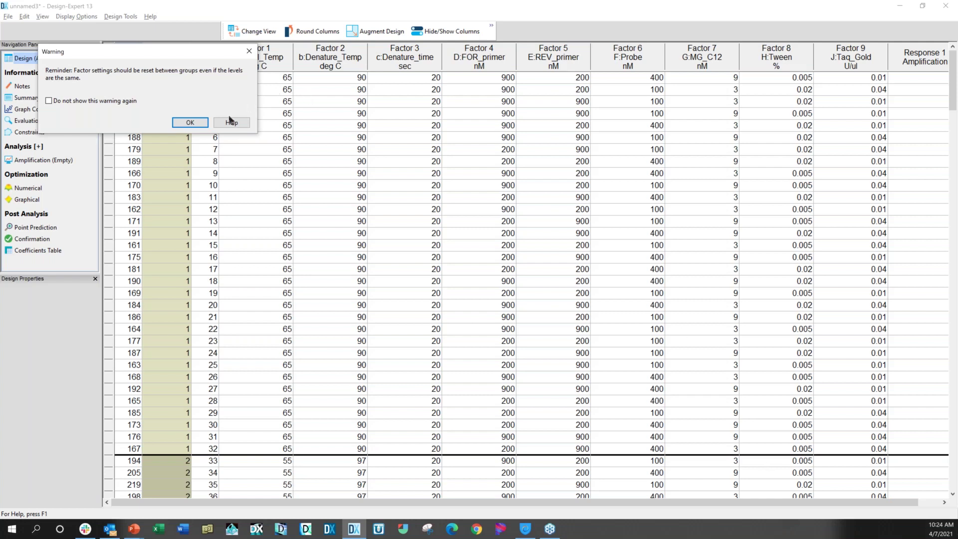
click(194, 122)
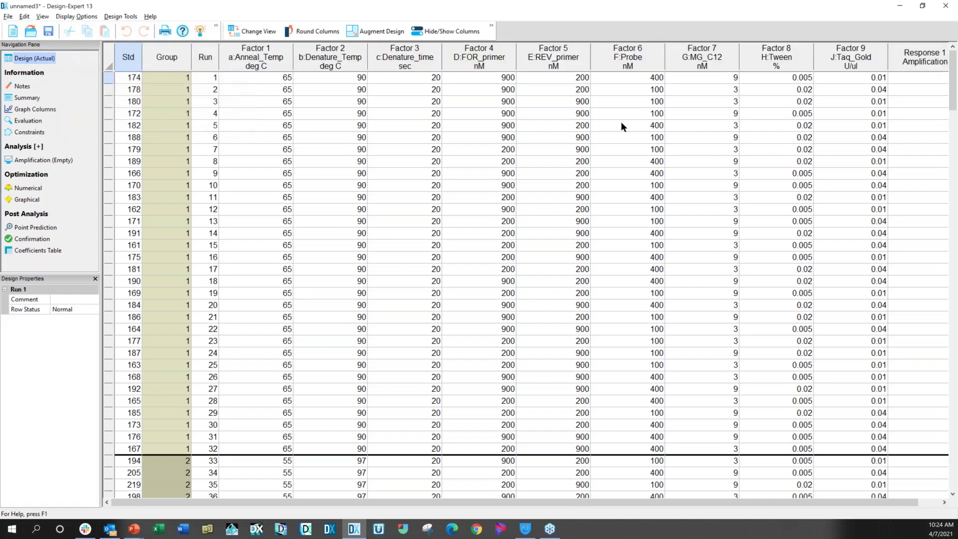
Simulate the Amplification response by loading the existing simulation file "1b pcr"
right_click(938, 64)
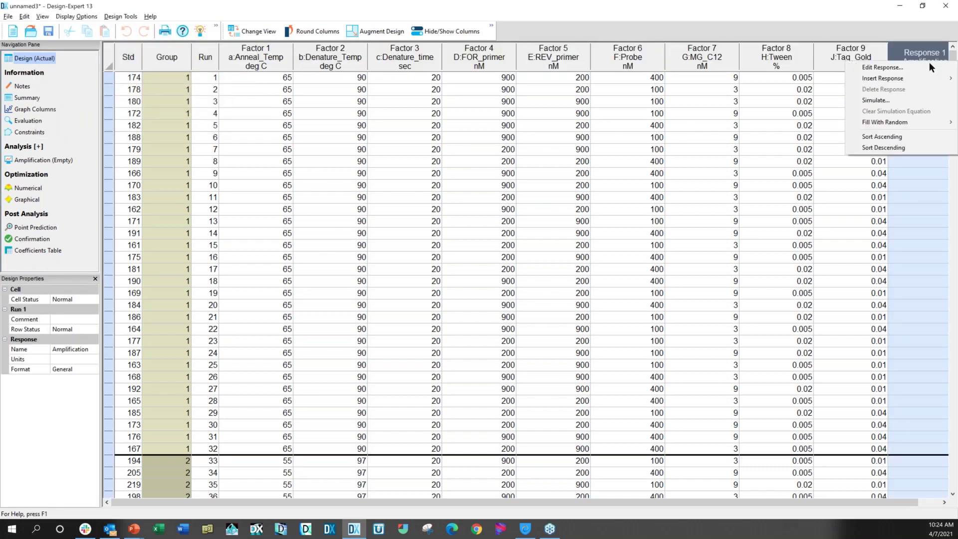
click(897, 102)
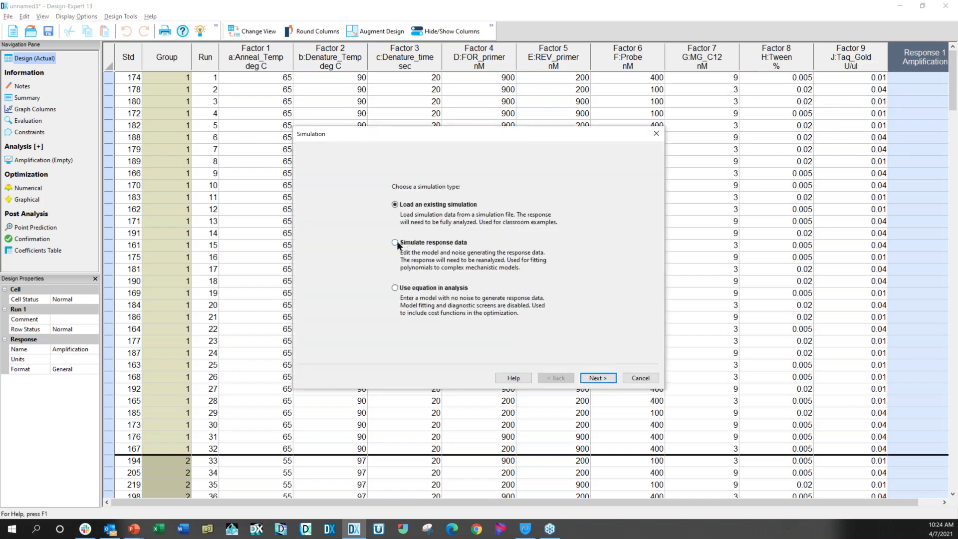
click(599, 379)
click(420, 222)
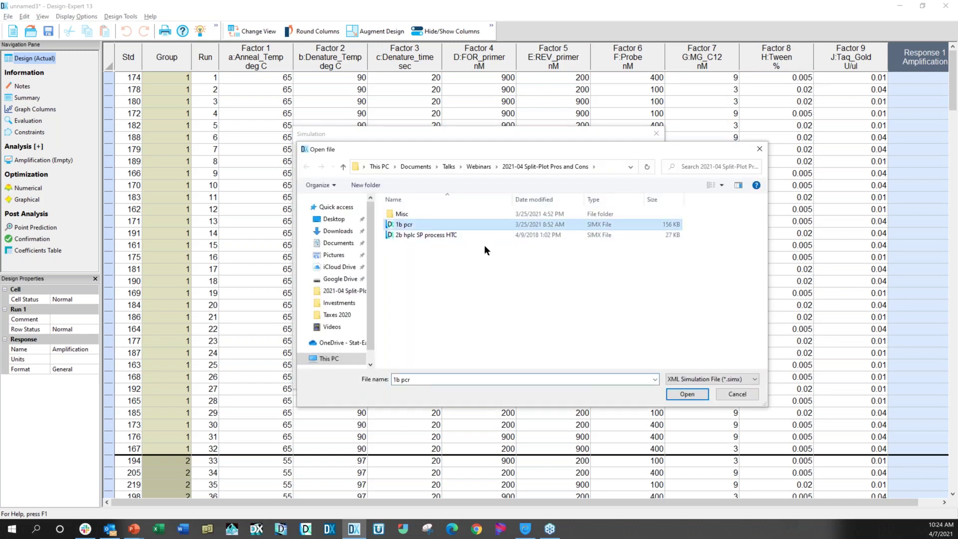
click(687, 394)
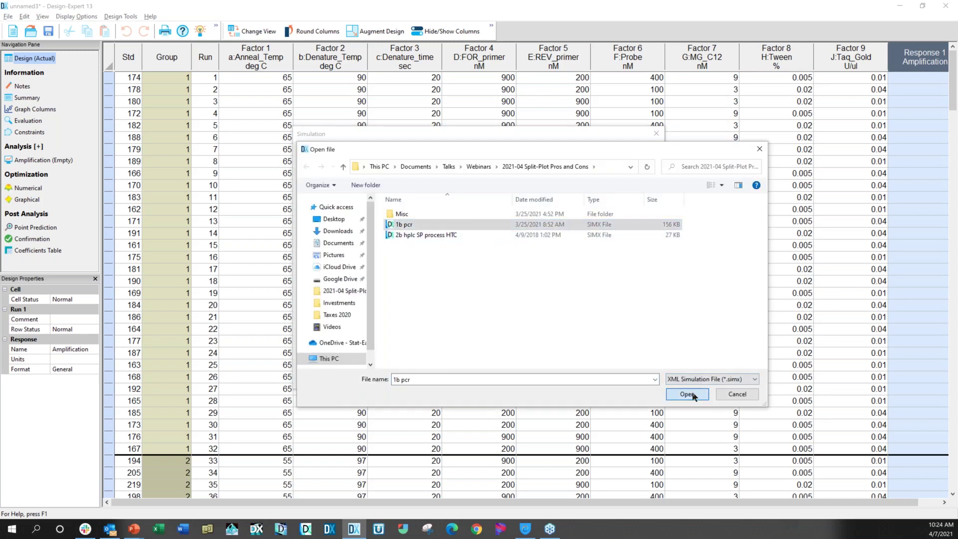
click(500, 529)
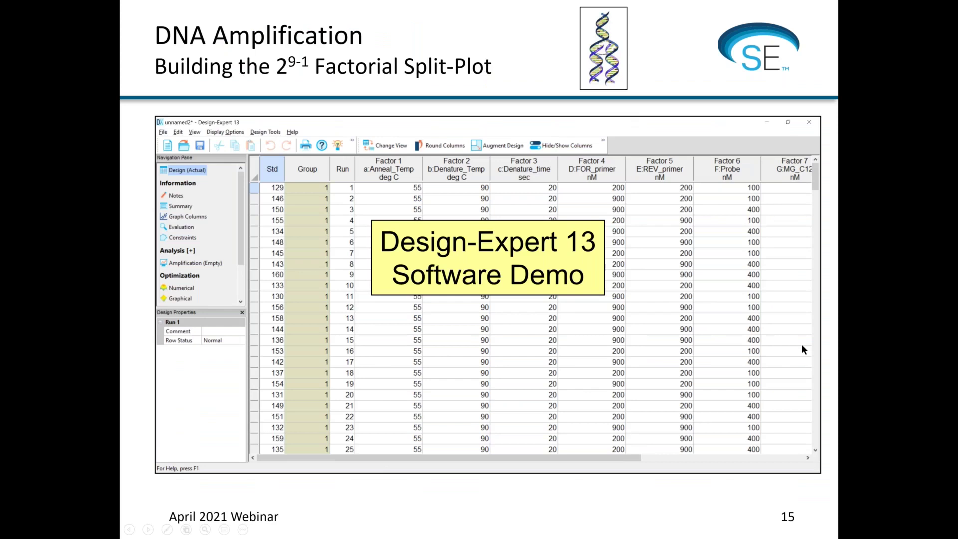
click(802, 343)
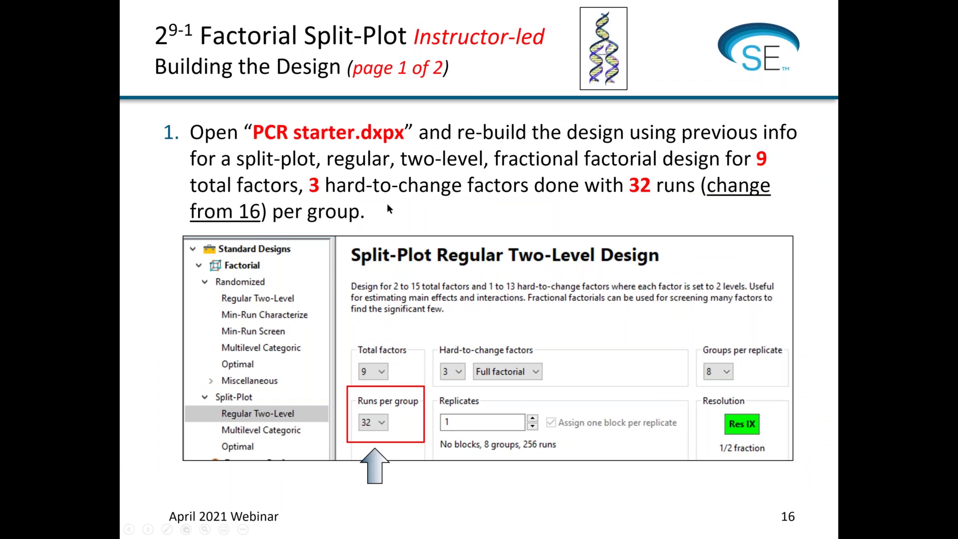
click(820, 323)
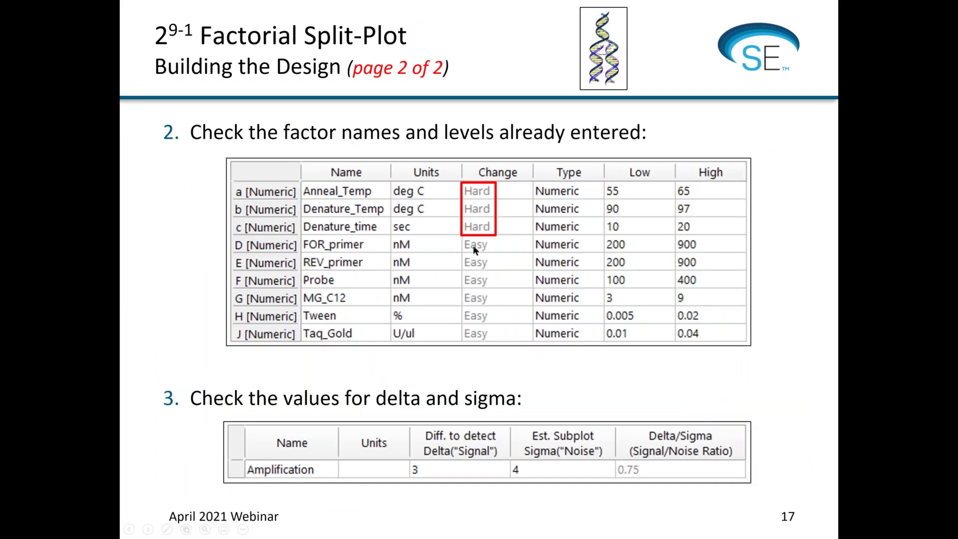
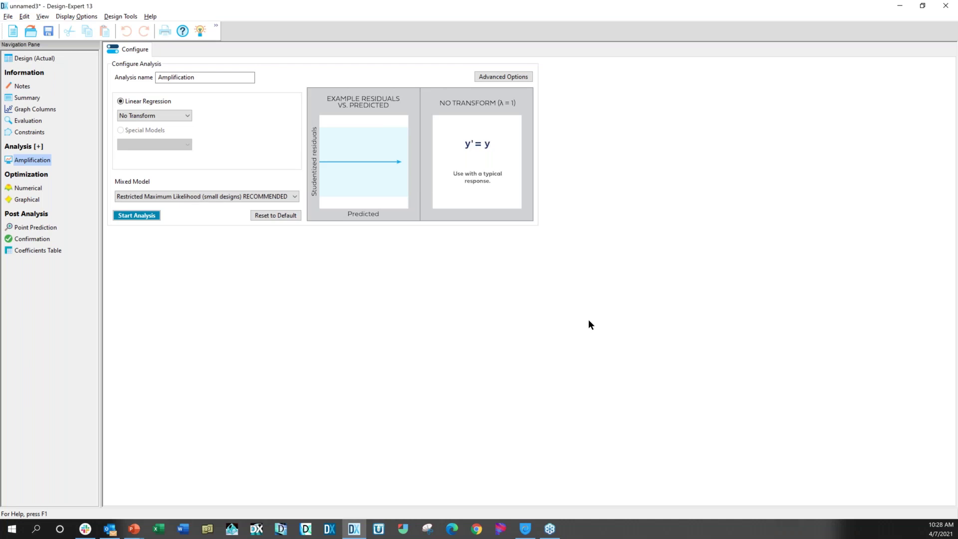
Start the Amplification analysis with no transform and restricted maximum likelihood, and view the whole-plot and subplot effects plots
click(148, 218)
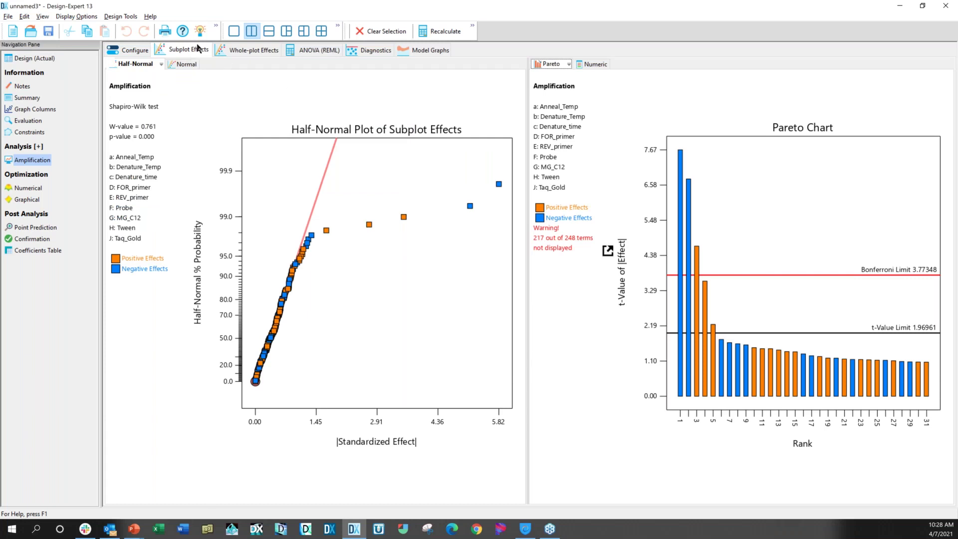
click(257, 49)
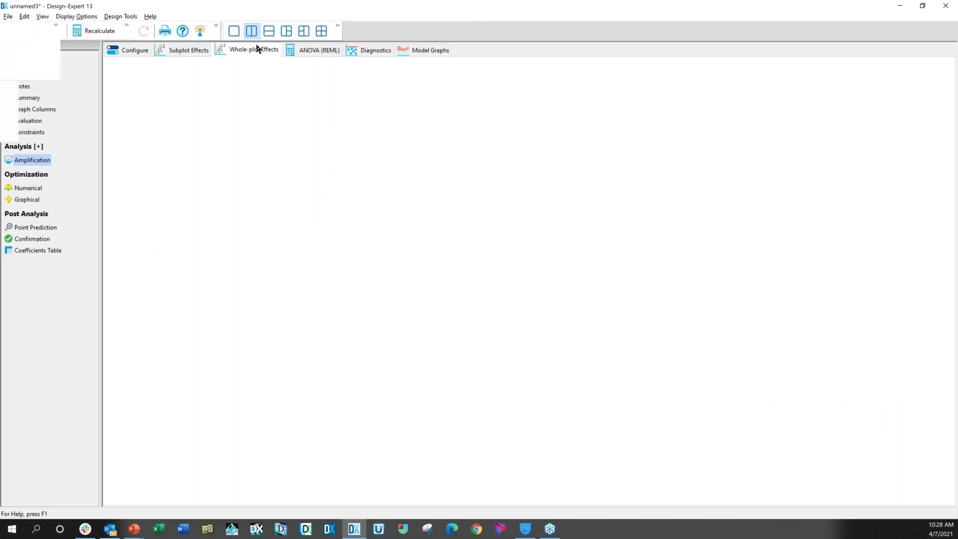
click(191, 50)
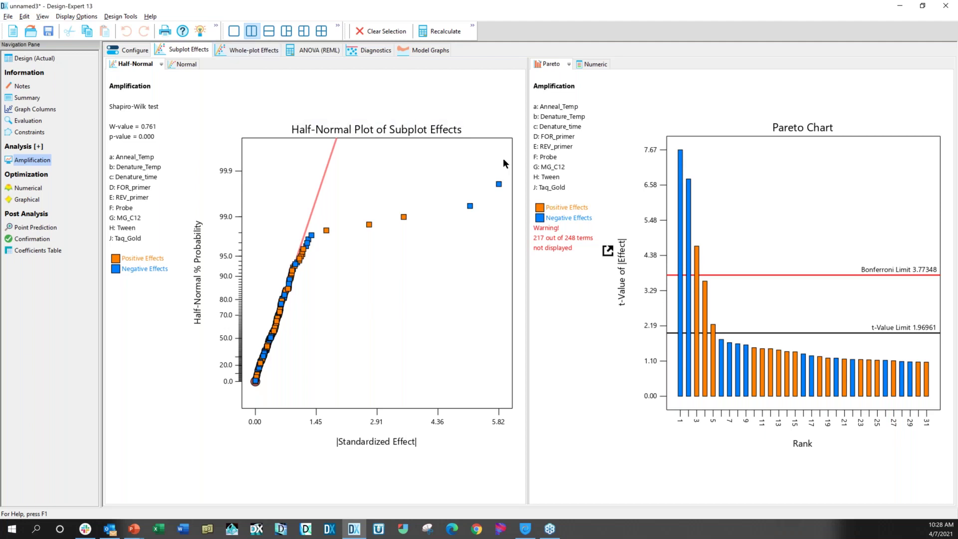
Select subplot effects F, J, FJ, aD and D on the half-normal plot, and correct the model hierarchy automatically for the whole-plot effects
drag(391, 259, 321, 263)
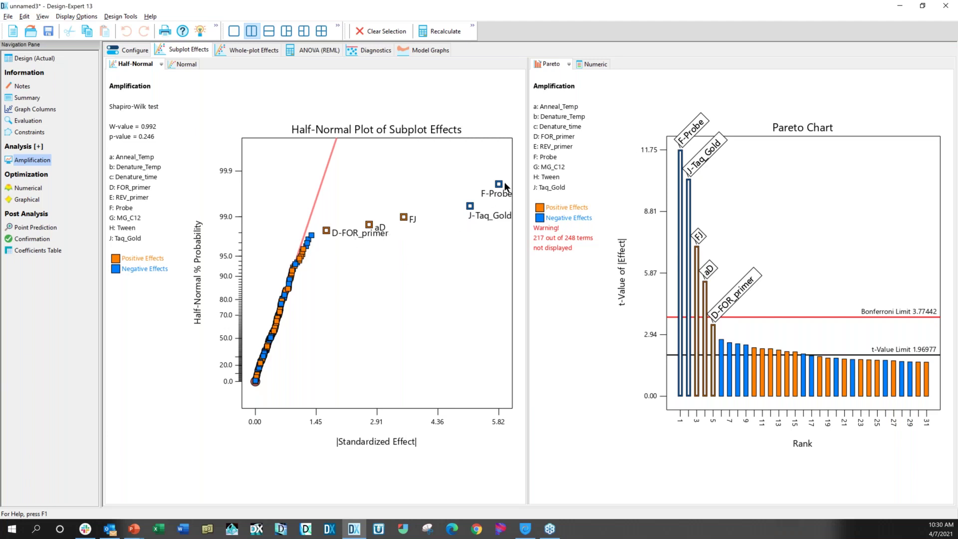
click(257, 48)
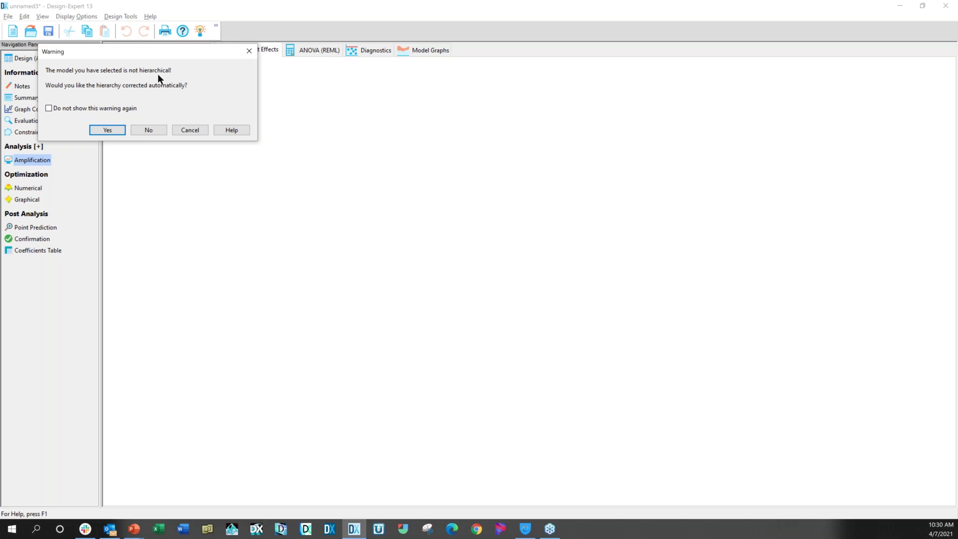
click(108, 130)
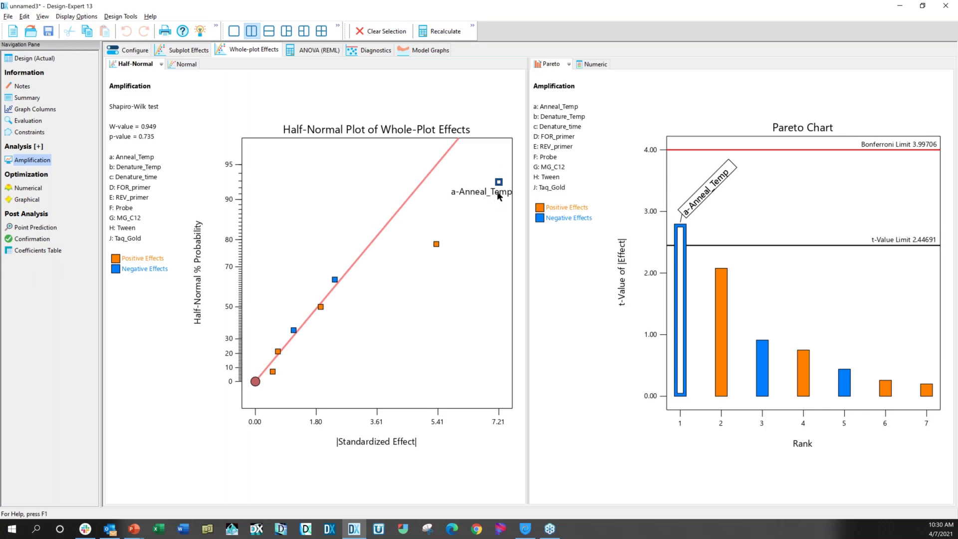
Add whole-plot effect b-Denature_Temp to the model, and review the REML ANOVA's fixed effects and variance components
click(436, 244)
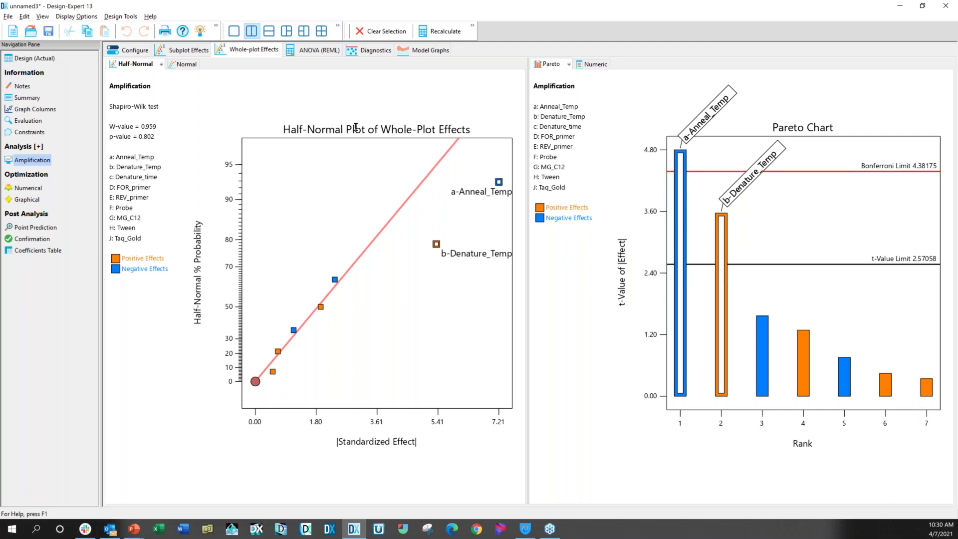
click(322, 50)
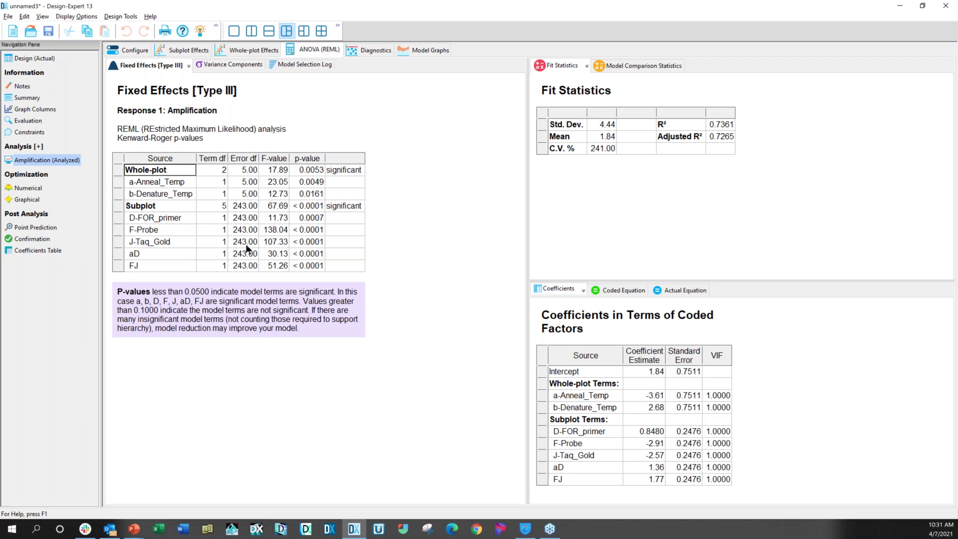
click(237, 69)
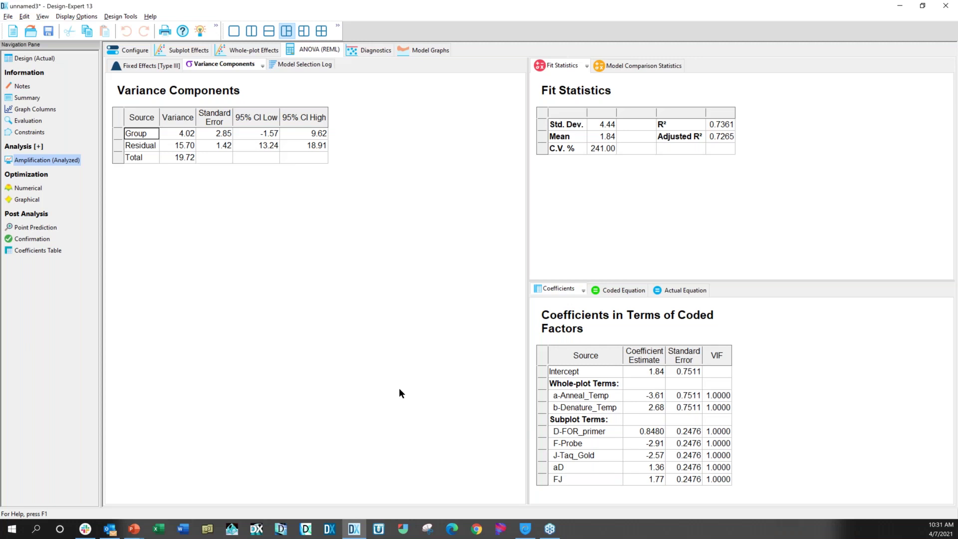
click(152, 65)
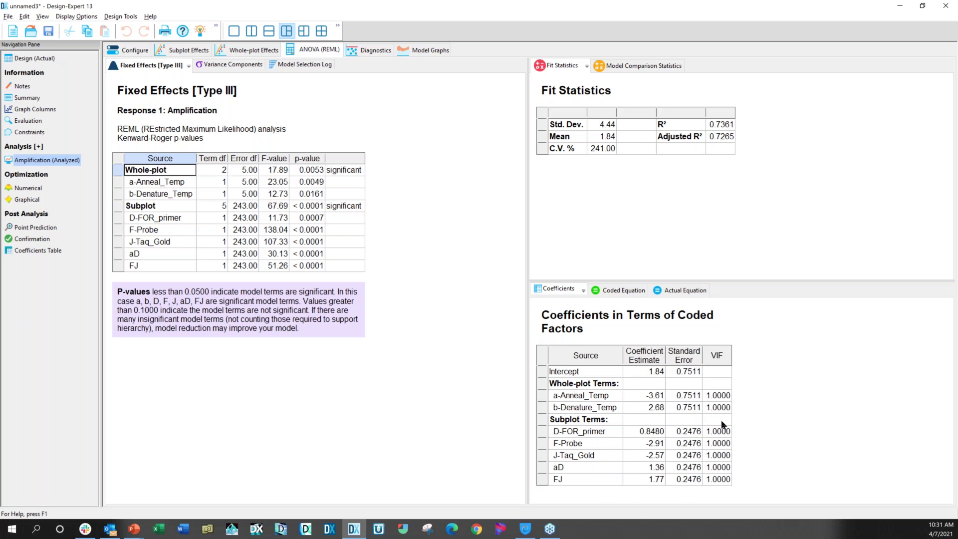
Examine the diagnostic plots of residuals versus run and versus group, and the predicted versus actual plot
click(366, 50)
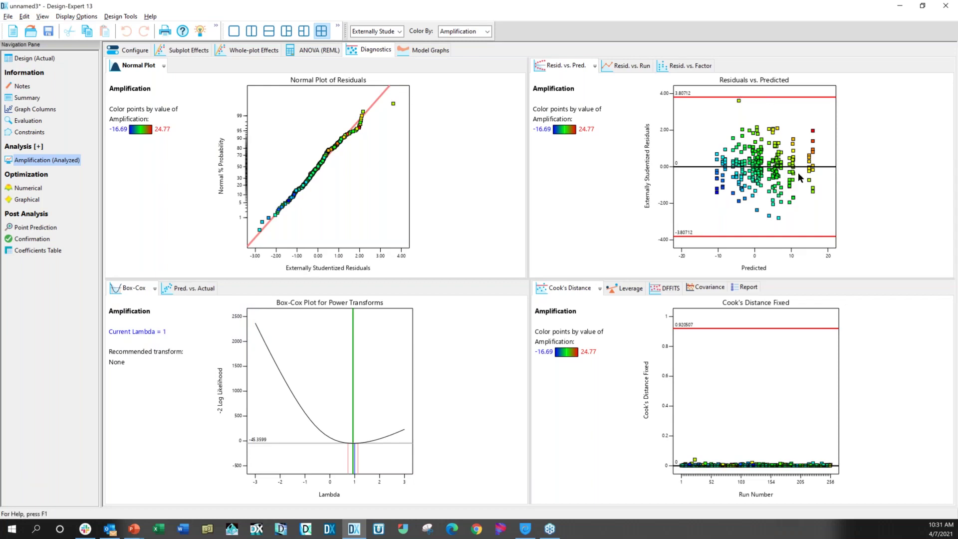
click(637, 67)
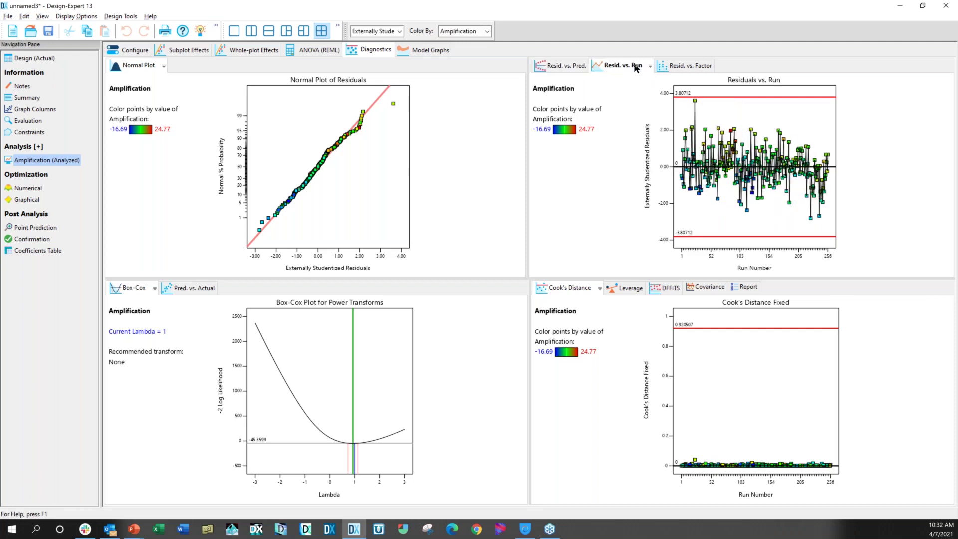
click(693, 66)
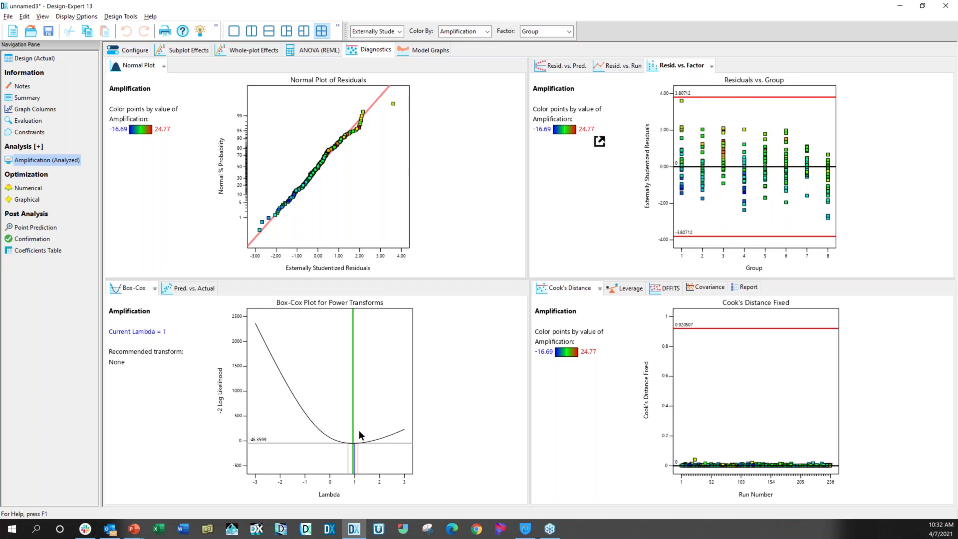
click(186, 288)
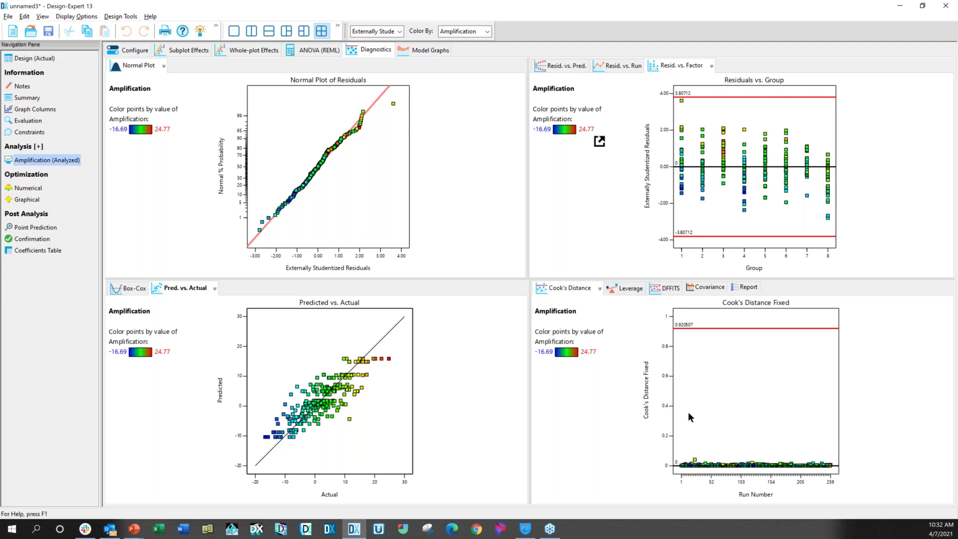
Recheck the variance components and switch the Cook's distance diagnostic plot to its Random version
click(330, 51)
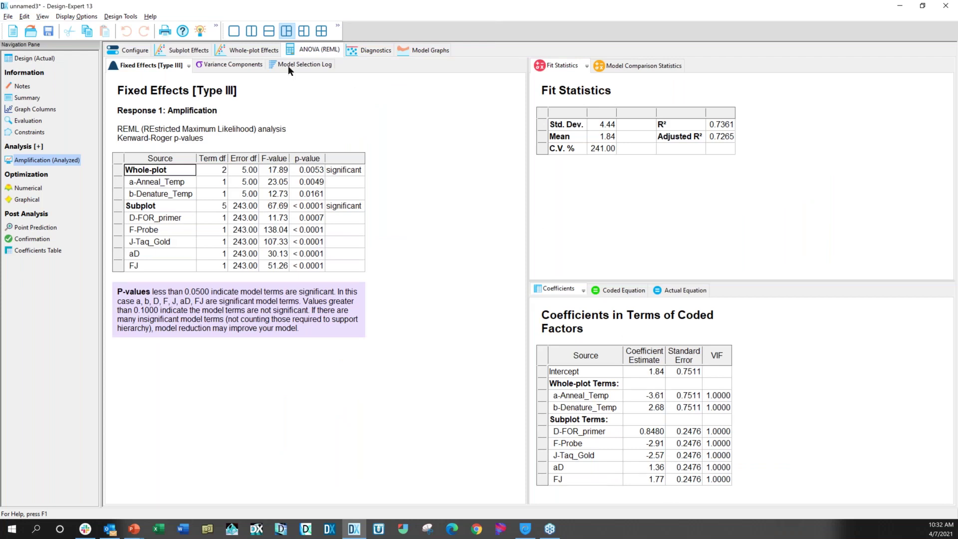
click(244, 64)
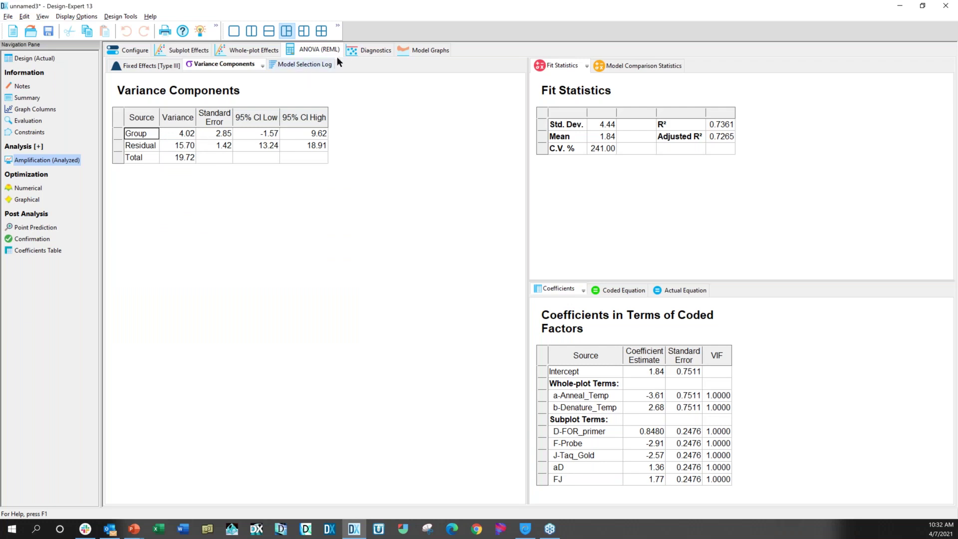
click(370, 50)
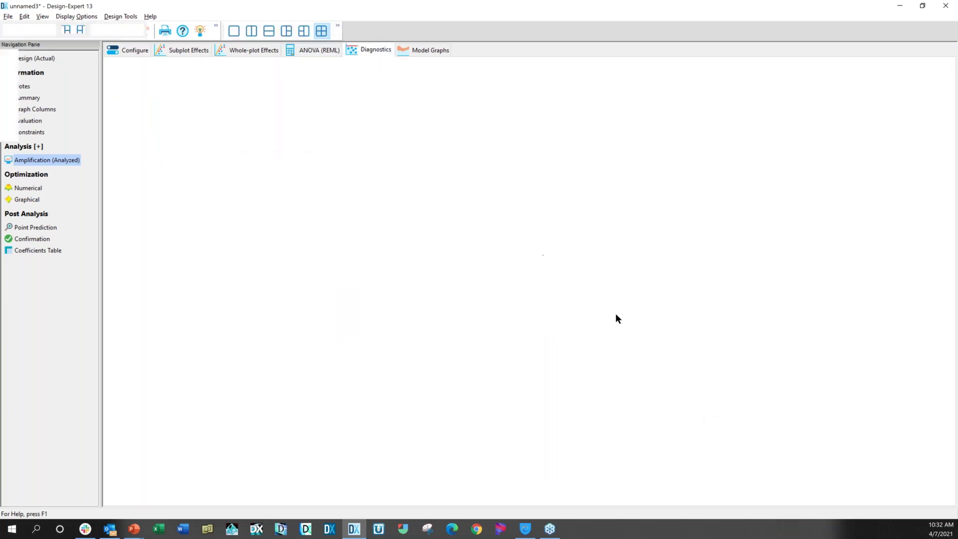
click(599, 289)
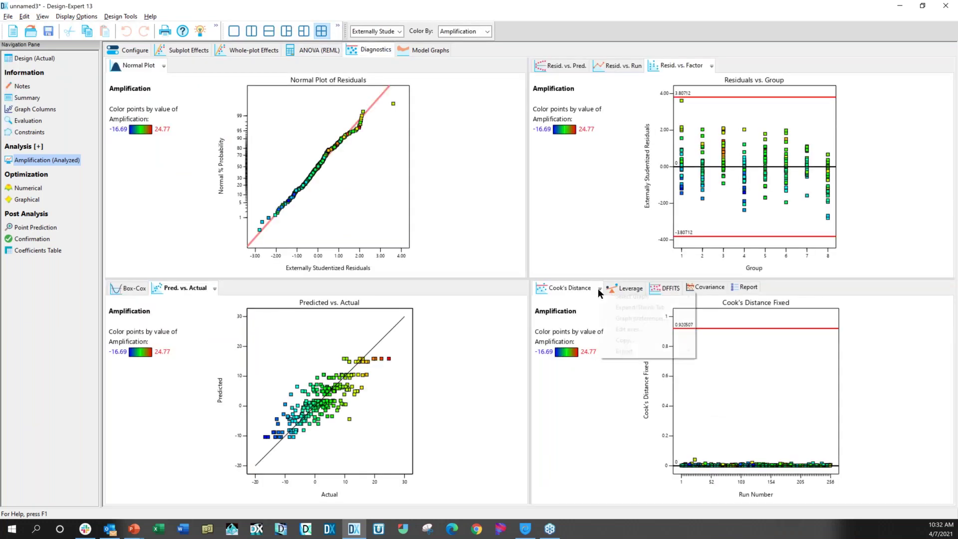
mouse_move(692, 296)
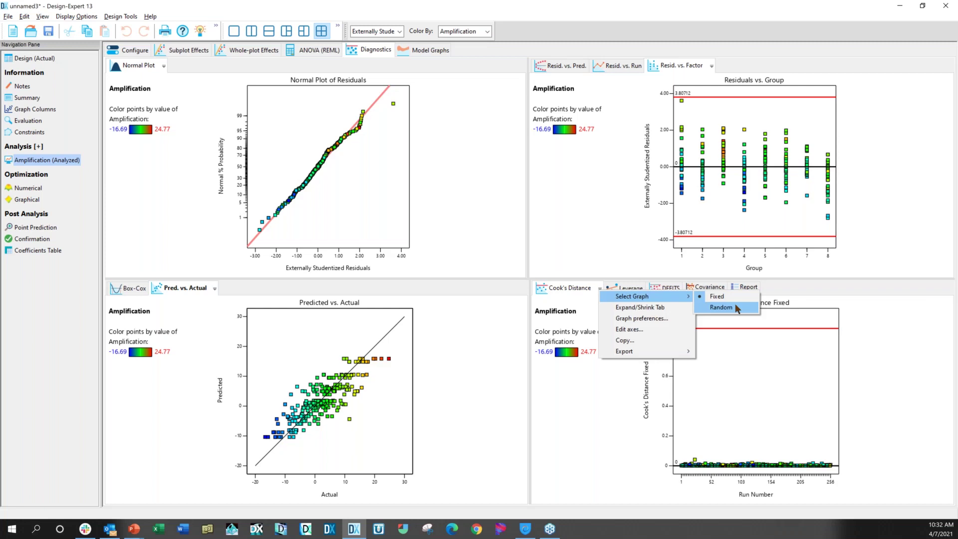
click(737, 309)
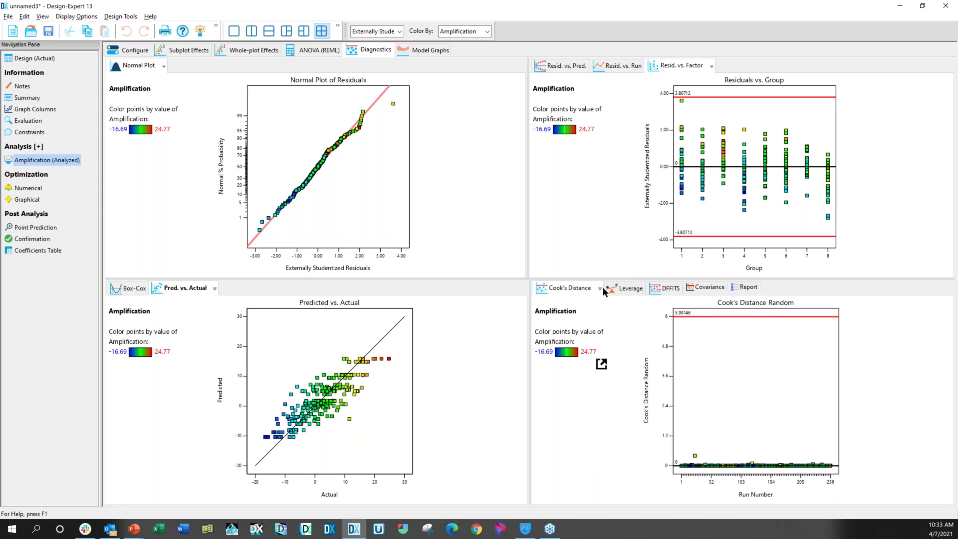
Examine the leverage, DFFITS and covariance ratio diagnostics, and switch the covariance plot to Trace
click(624, 290)
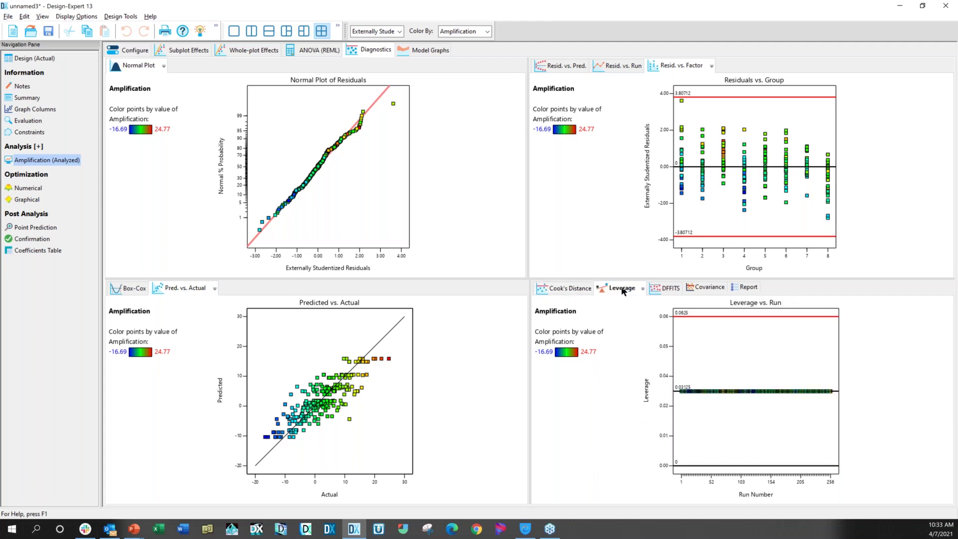
click(675, 289)
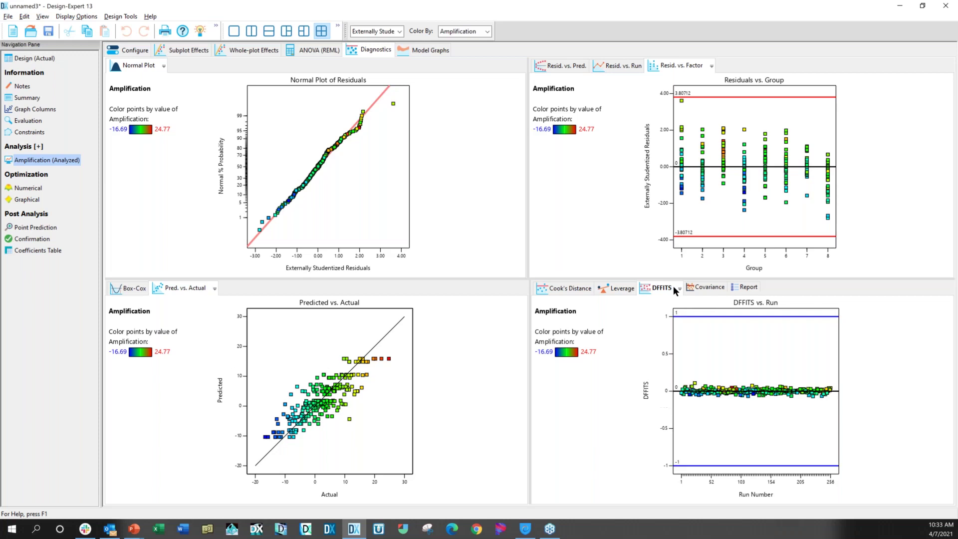
click(710, 288)
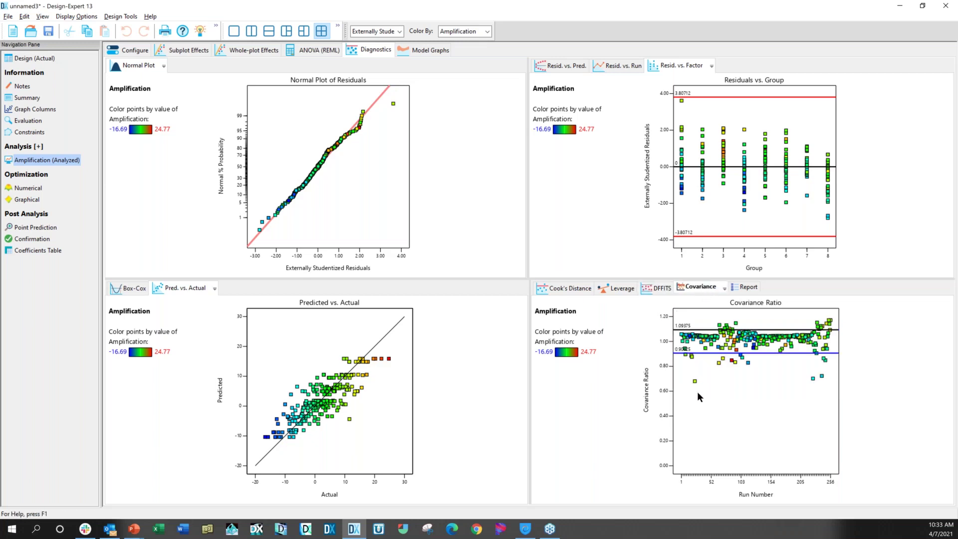
click(726, 289)
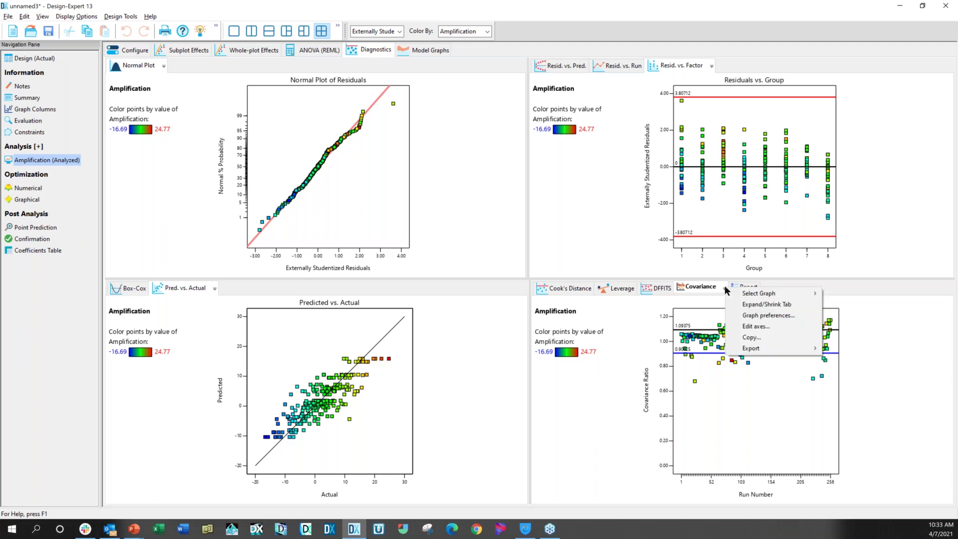
mouse_move(761, 295)
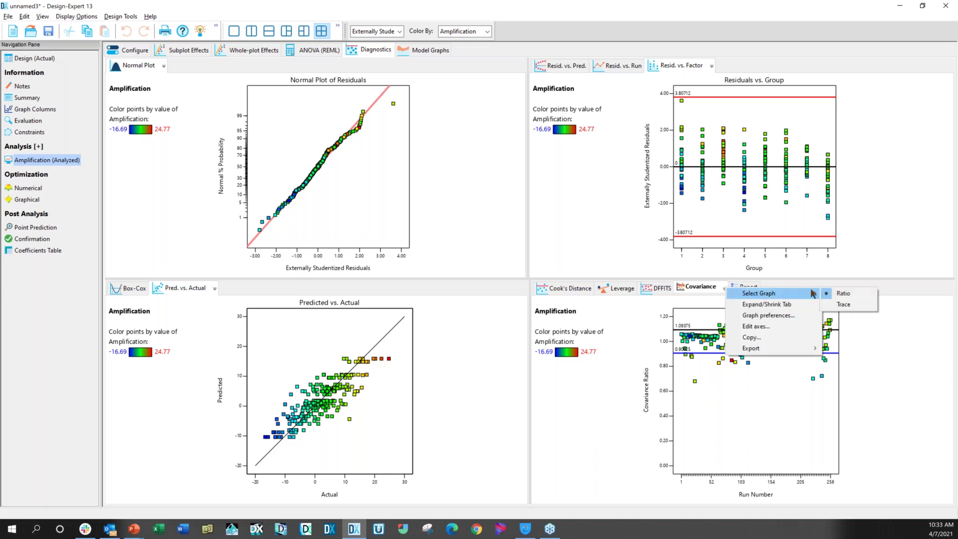
click(853, 305)
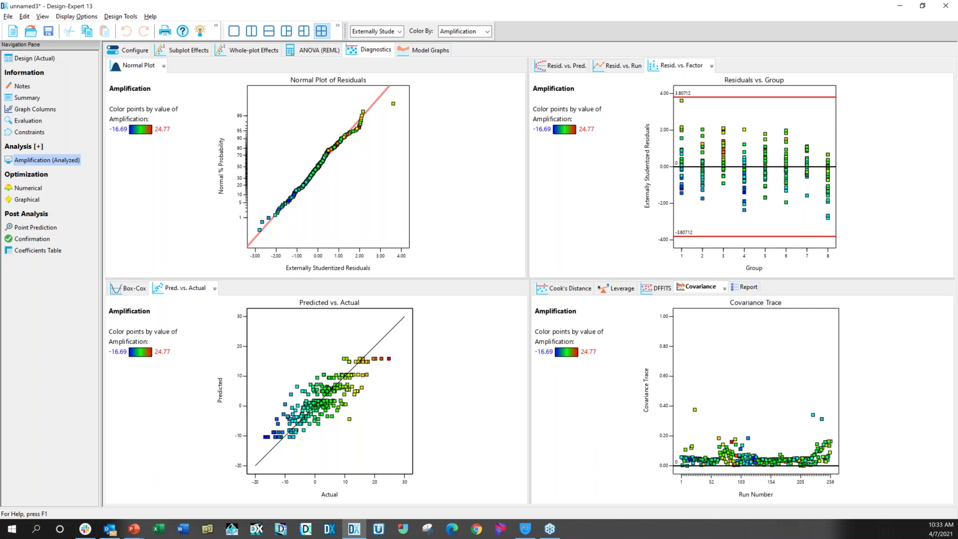
View the aD interaction graph, and run a numerical optimization with the Amplification goal set to maximize
click(428, 52)
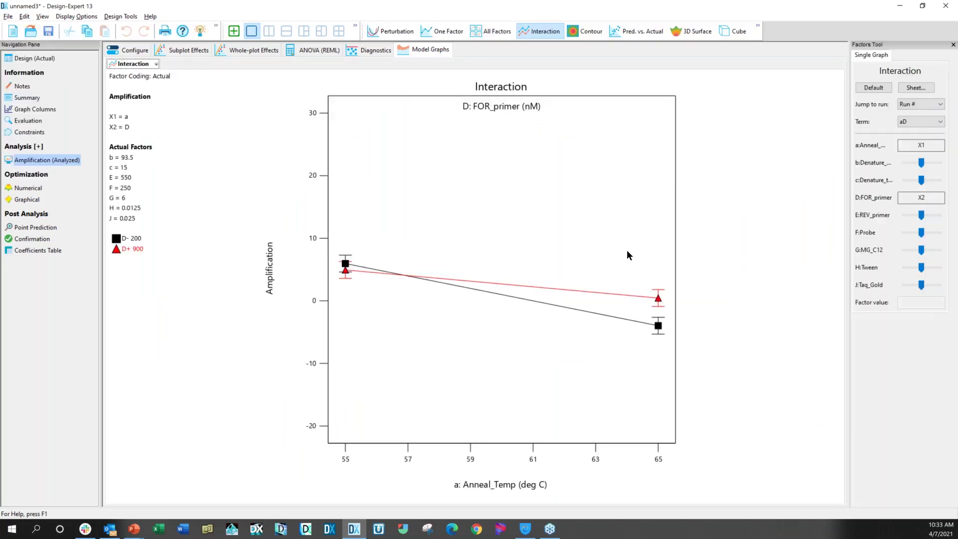
click(31, 190)
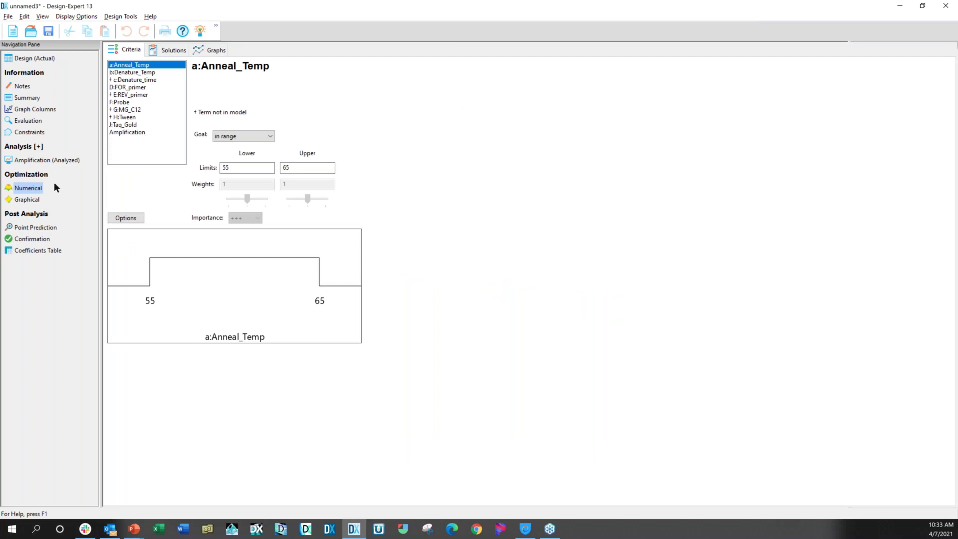
click(125, 132)
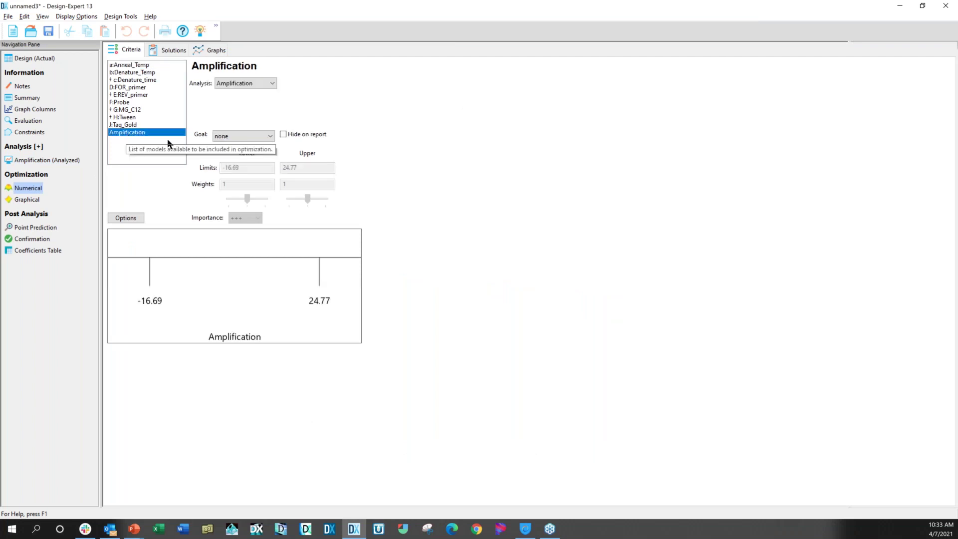
click(266, 136)
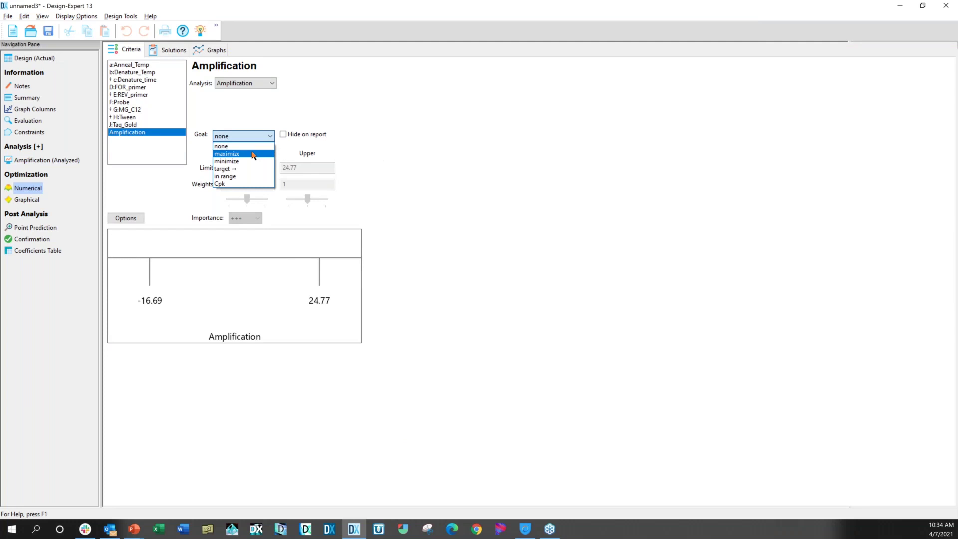
click(253, 155)
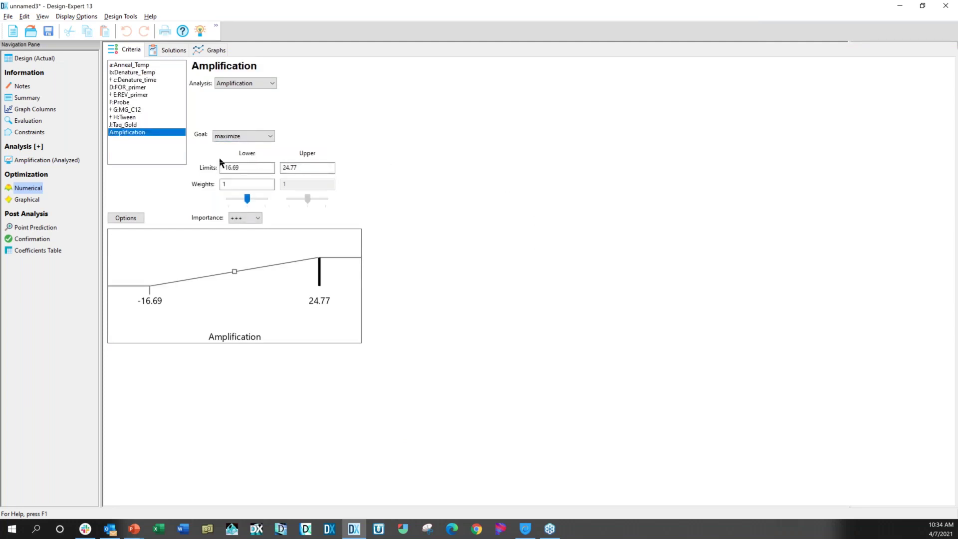
click(182, 50)
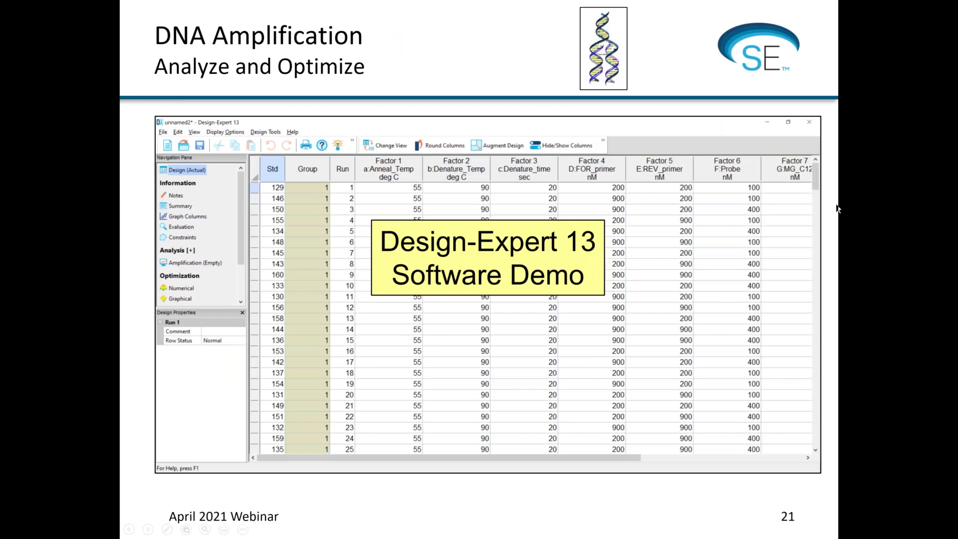
key(Right)
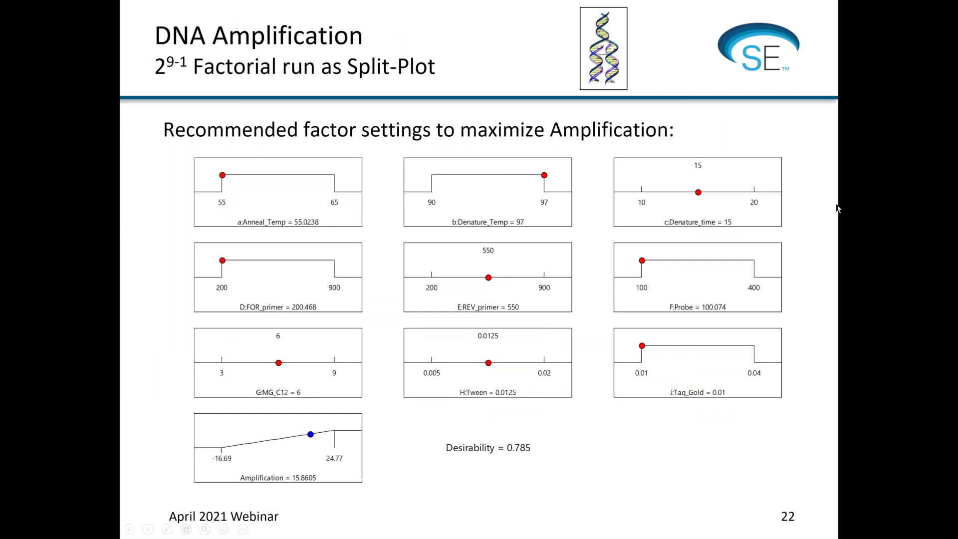
key(Right)
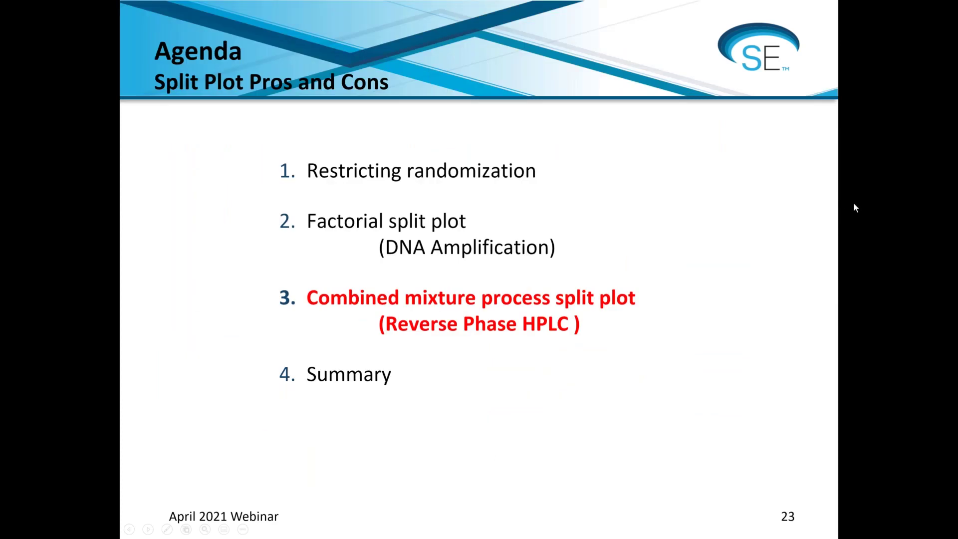
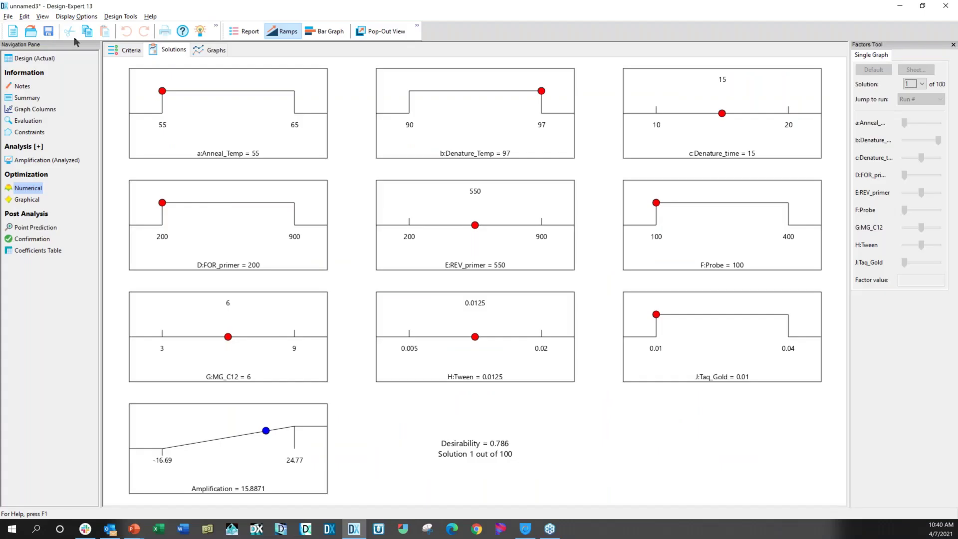
Open the design file "2a HPLC SP process HTC starter" without saving the changes to the current design
click(30, 32)
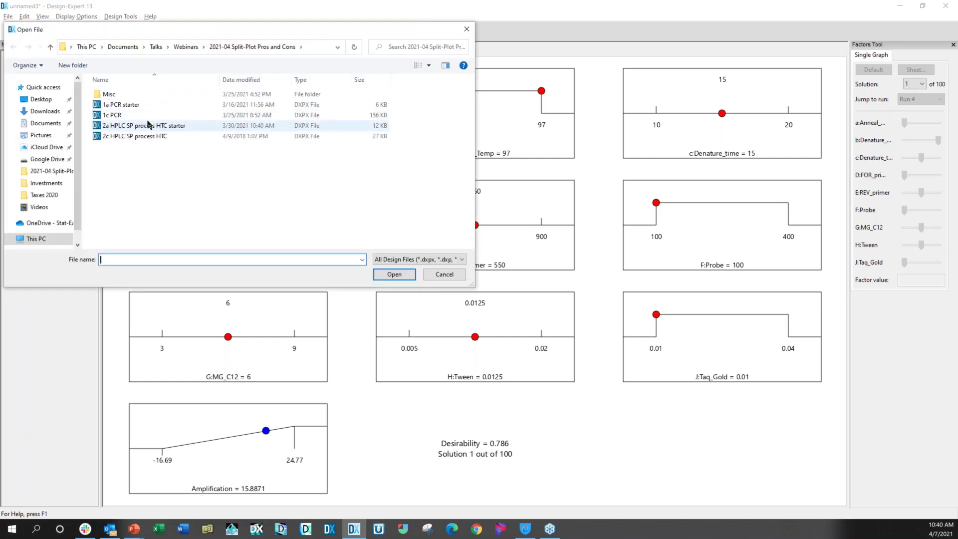
click(151, 126)
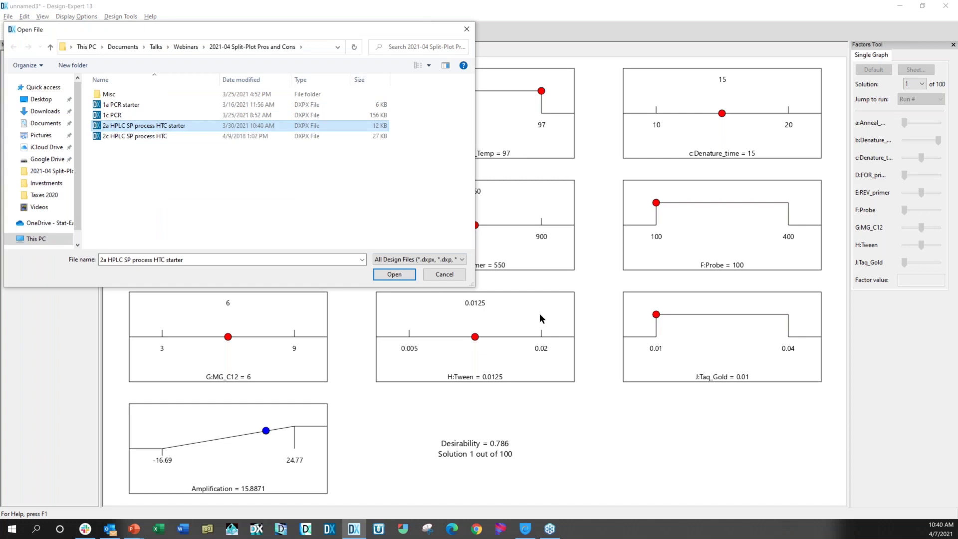
click(404, 276)
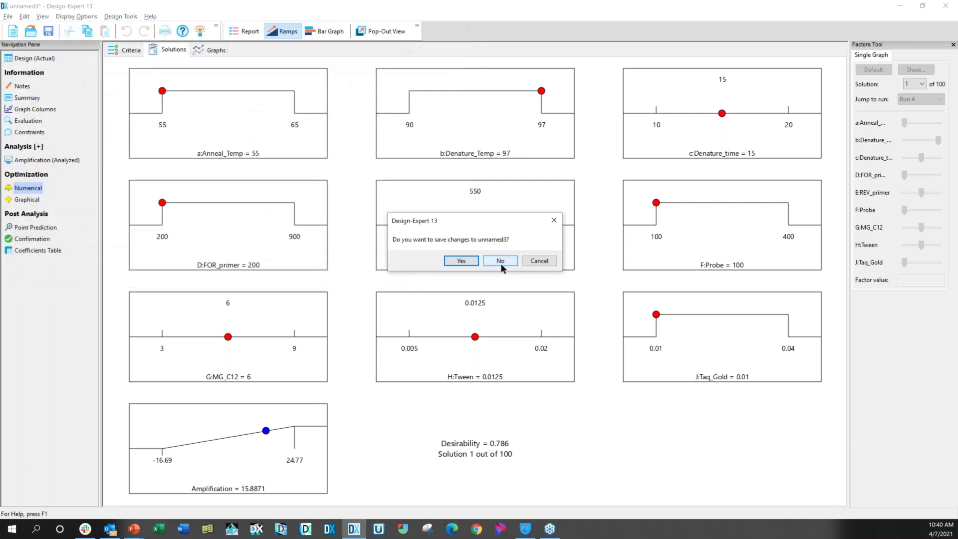
click(502, 260)
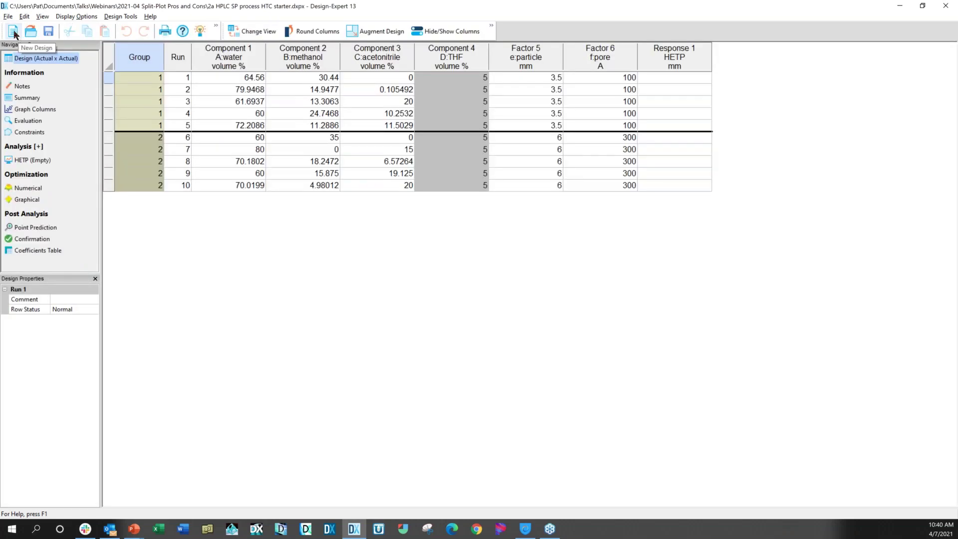
Start a new Optimal (Combined) design reusing the current design info, keeping four mixture components, two numeric factors and the existing mixture limits
click(14, 31)
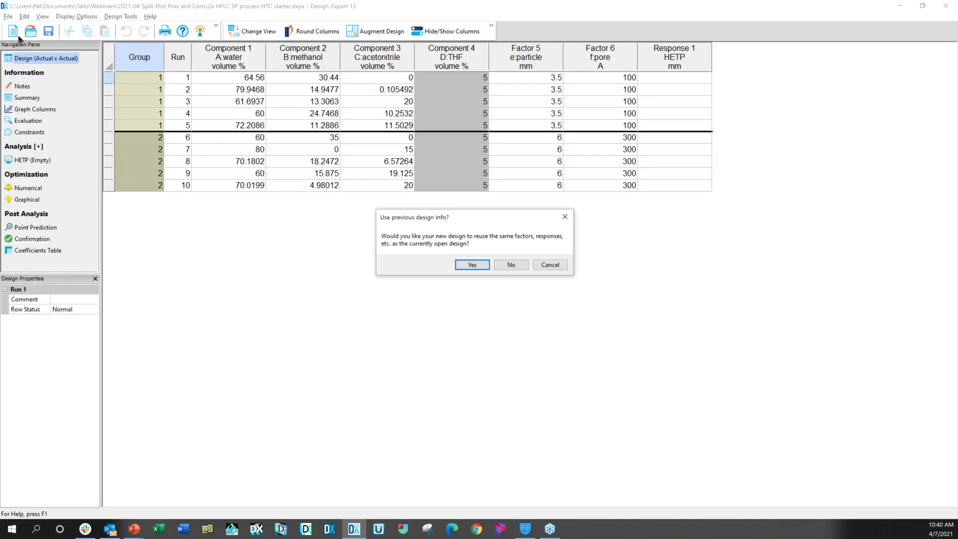
click(484, 264)
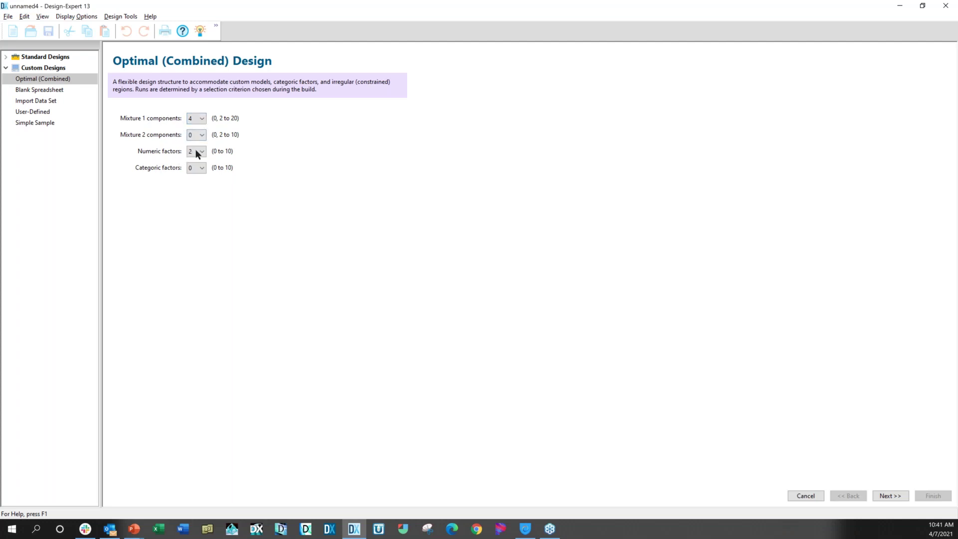
click(892, 496)
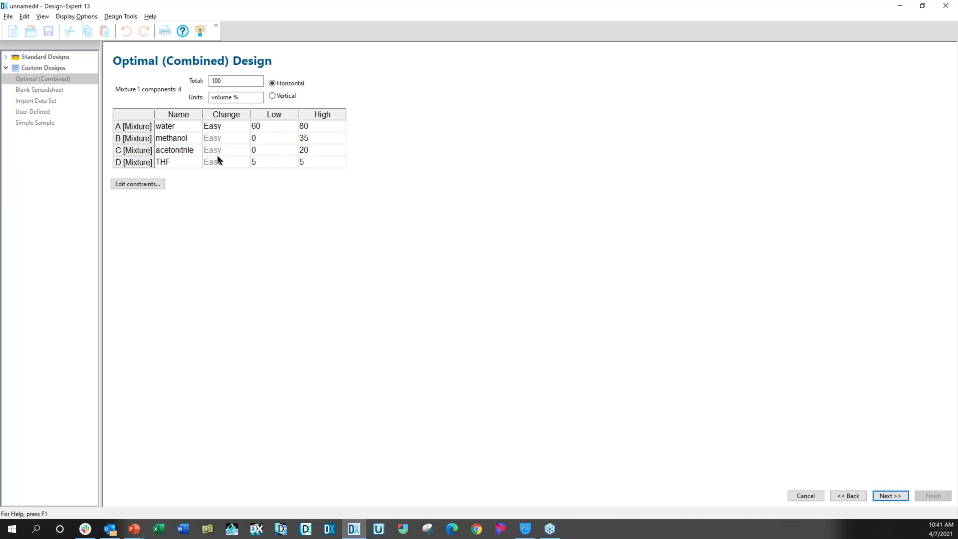
click(895, 496)
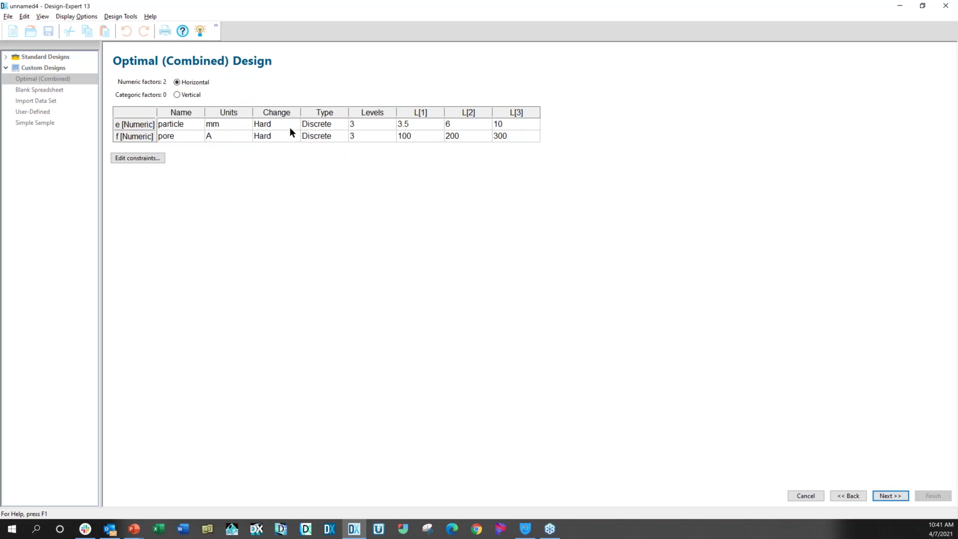
Set the particle factor's type to Continuous
click(342, 122)
click(343, 122)
click(340, 133)
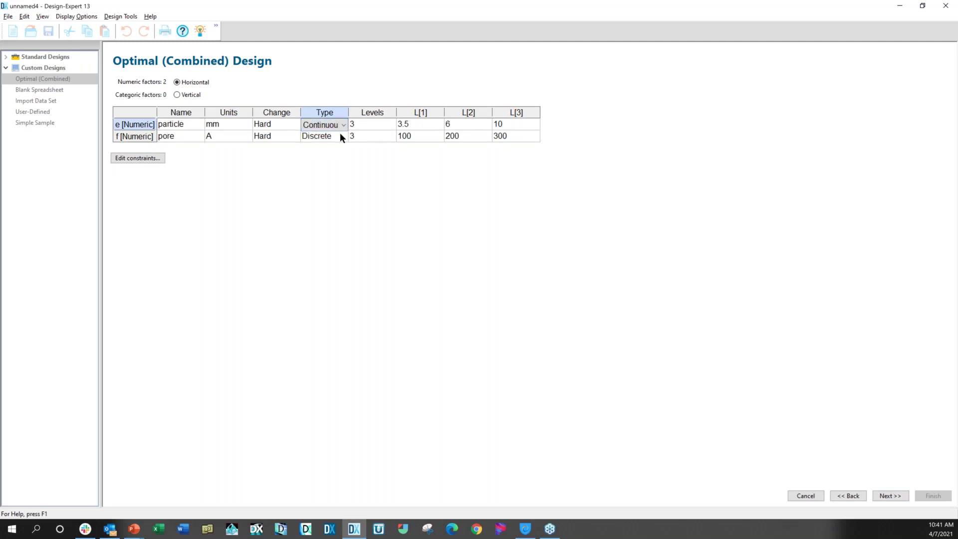
click(334, 135)
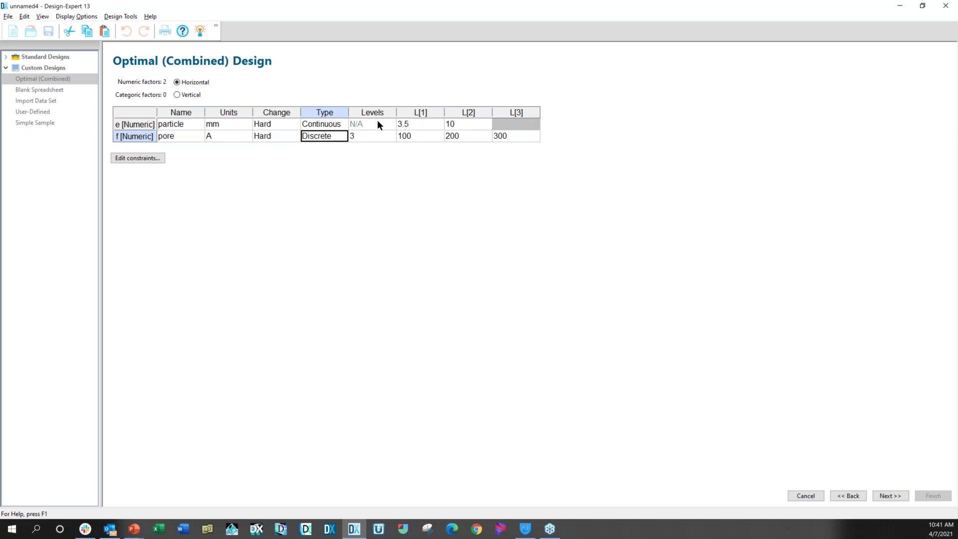
Make the particle factor Discrete with 3 levels, set its second level to 6, and accept the process factors
click(341, 127)
click(343, 126)
click(343, 125)
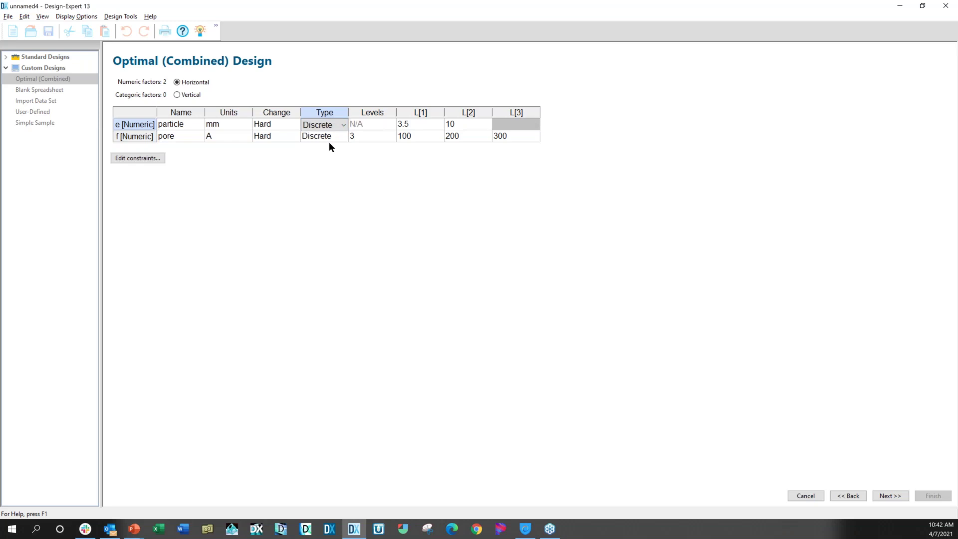
click(364, 125)
key(BackSpace)
text(3)
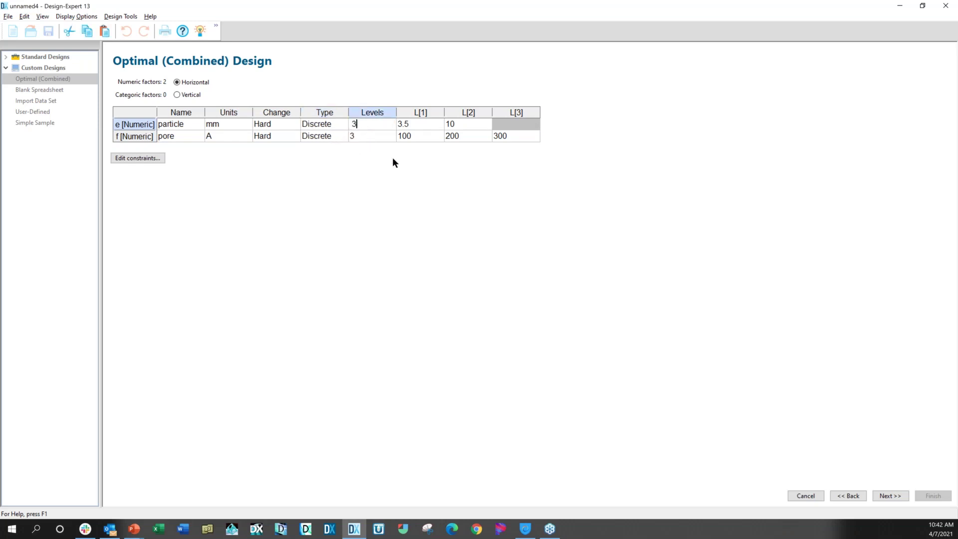
key(Tab)
click(454, 125)
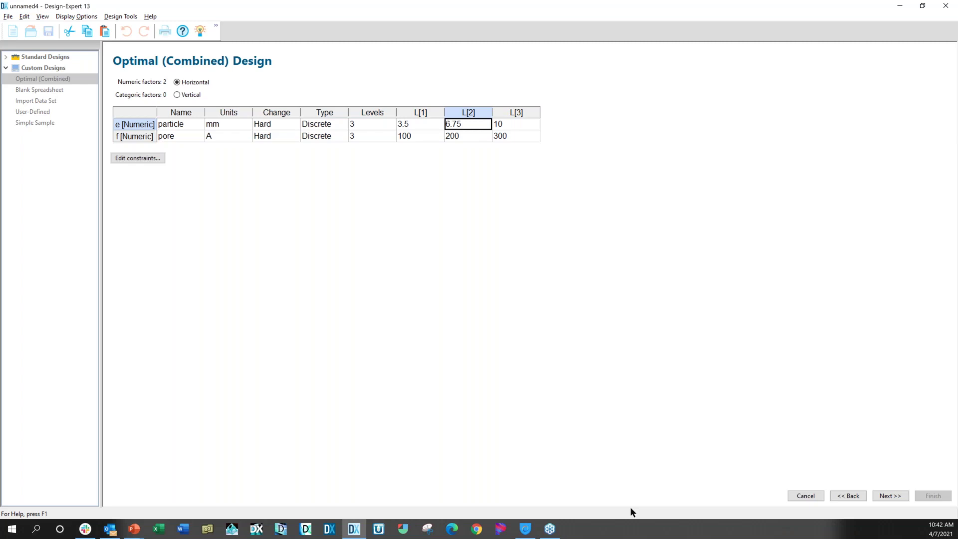
text(6)
key(Return)
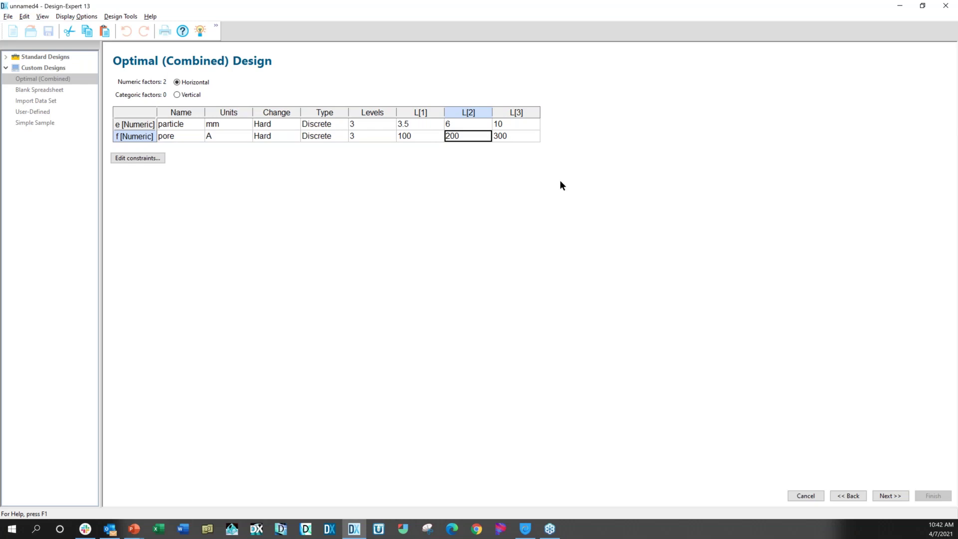
click(883, 497)
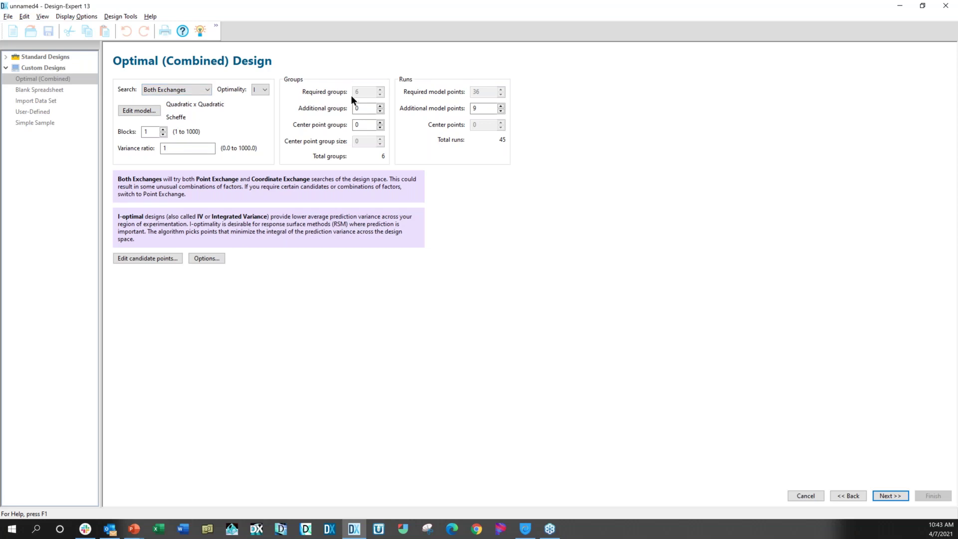
Set 3 additional groups and 9 additional model points, keep the HETP response in mm, and generate the design
click(380, 106)
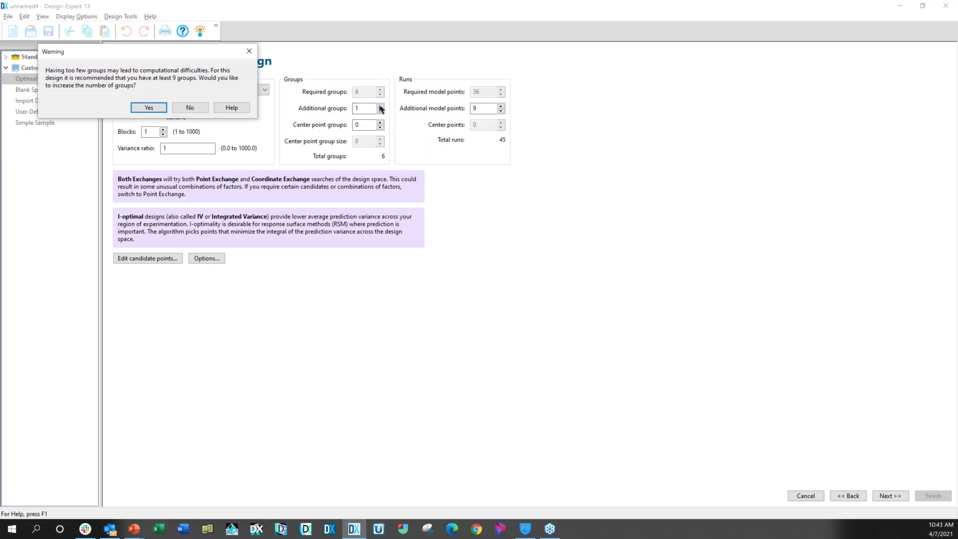
click(135, 106)
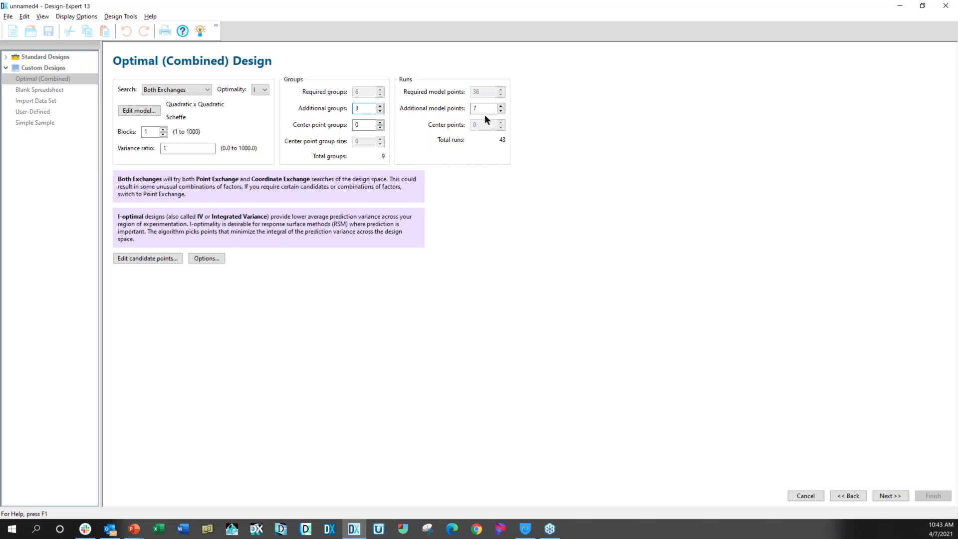
click(501, 106)
click(890, 496)
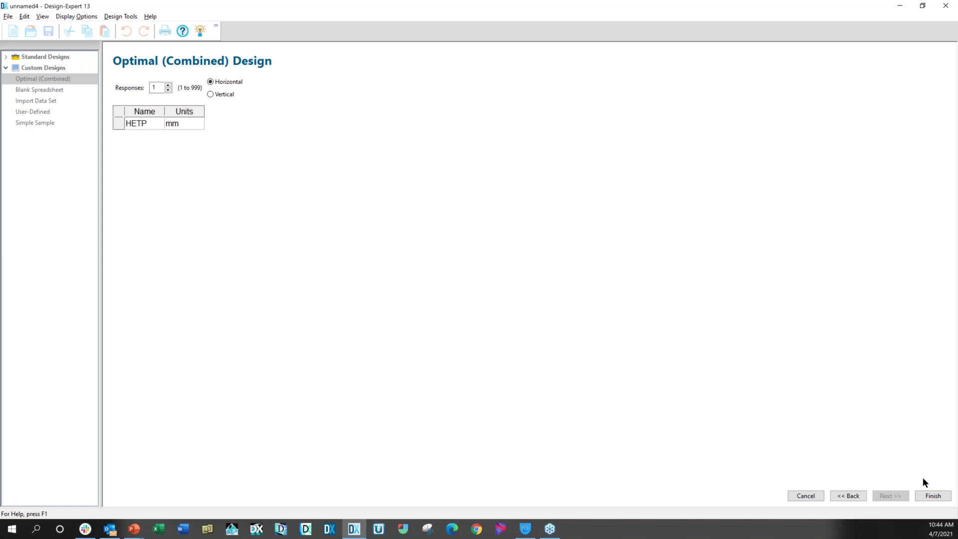
click(943, 496)
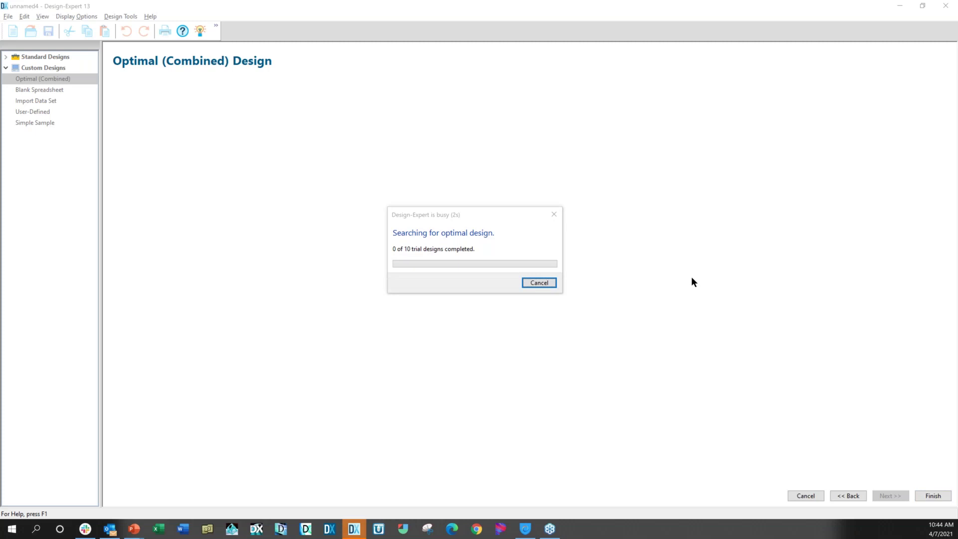
key(alt+Tab)
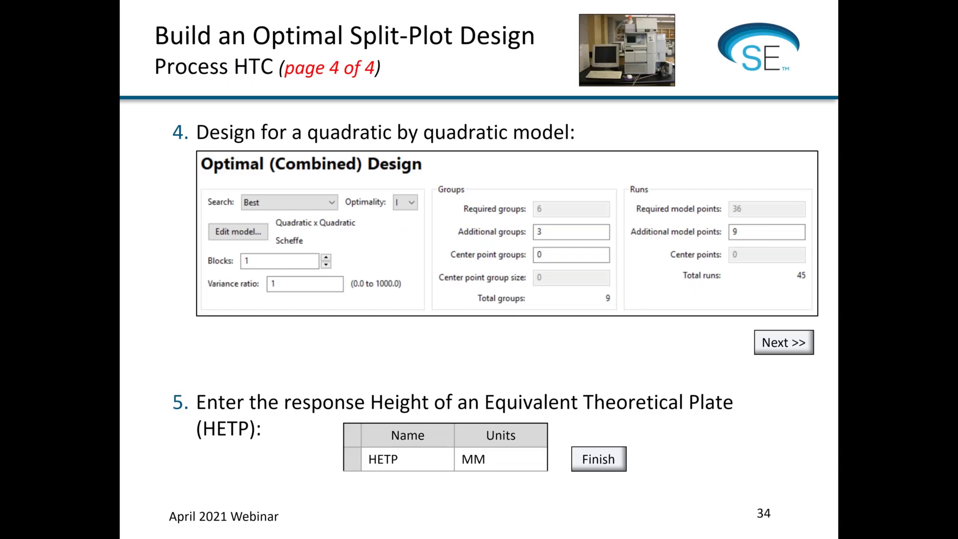
key(Left)
key(Left)
key(Left)
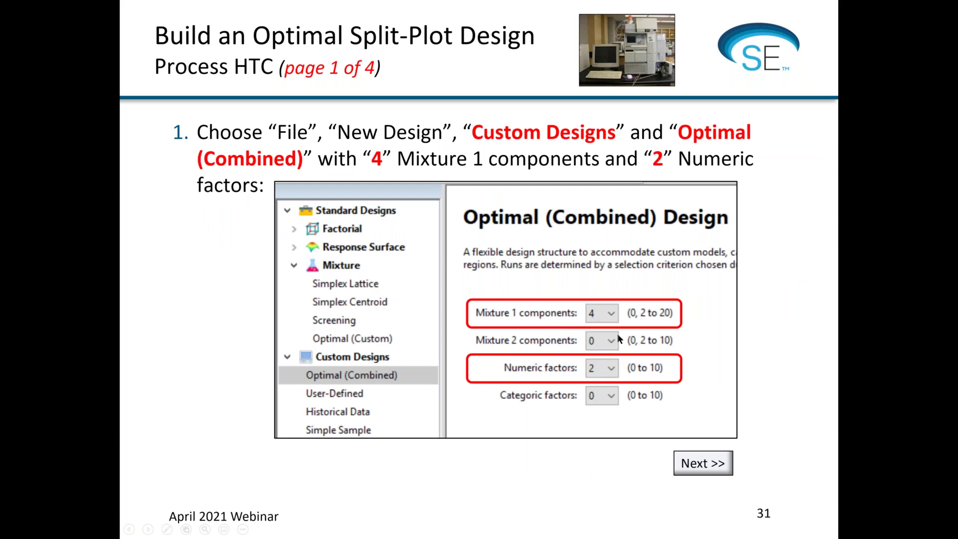
click(618, 334)
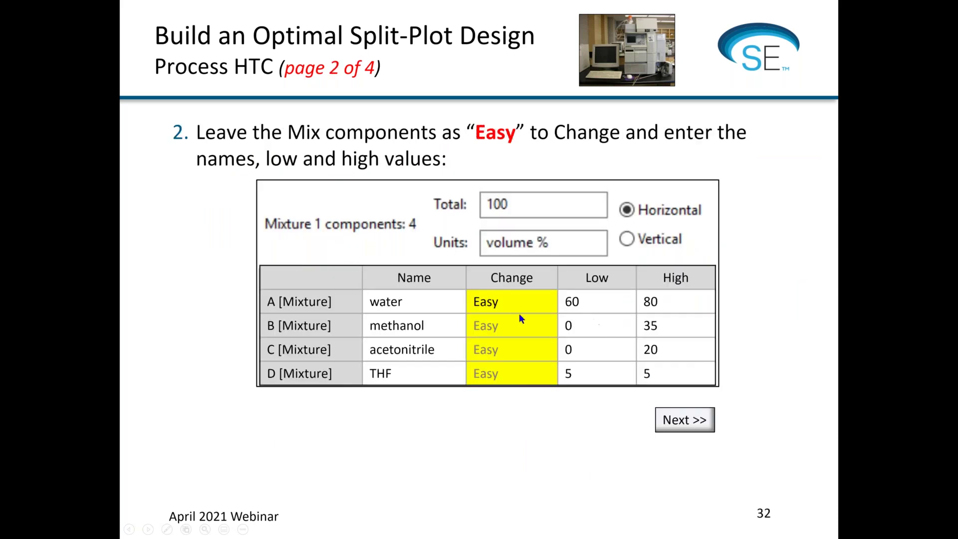
click(656, 358)
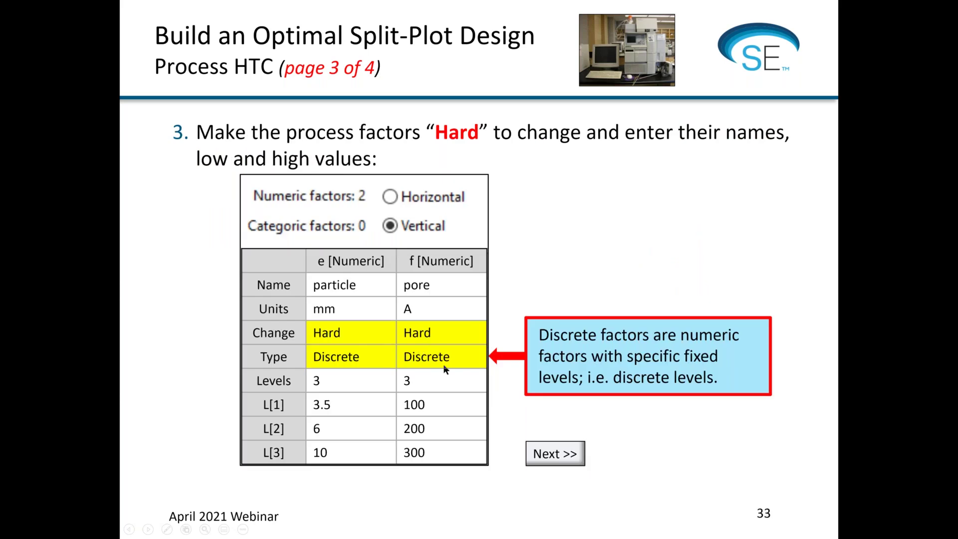
click(507, 371)
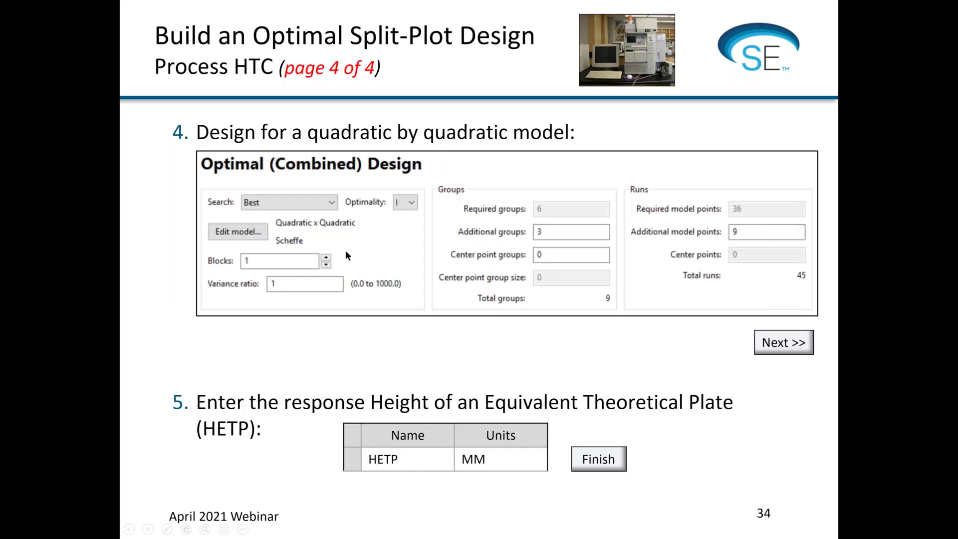
click(610, 329)
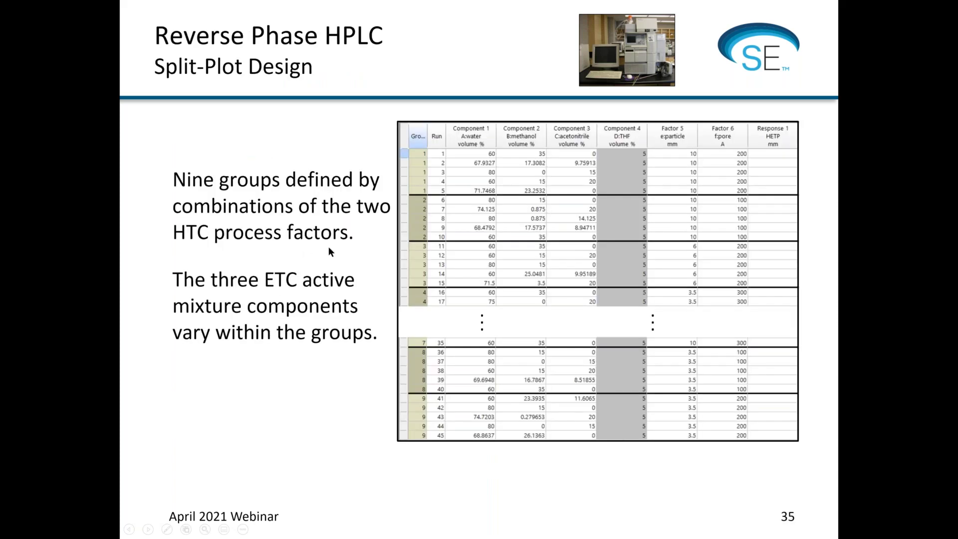
click(365, 233)
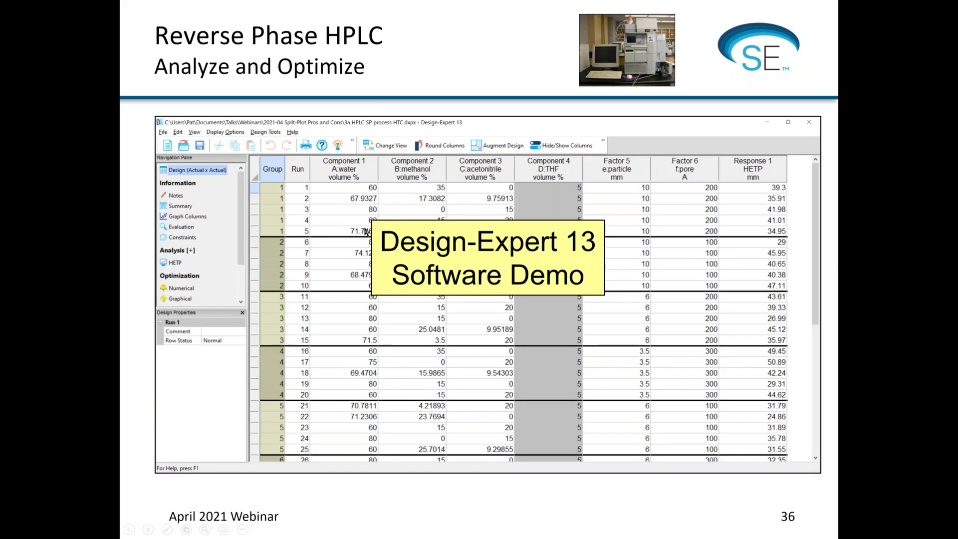
click(398, 222)
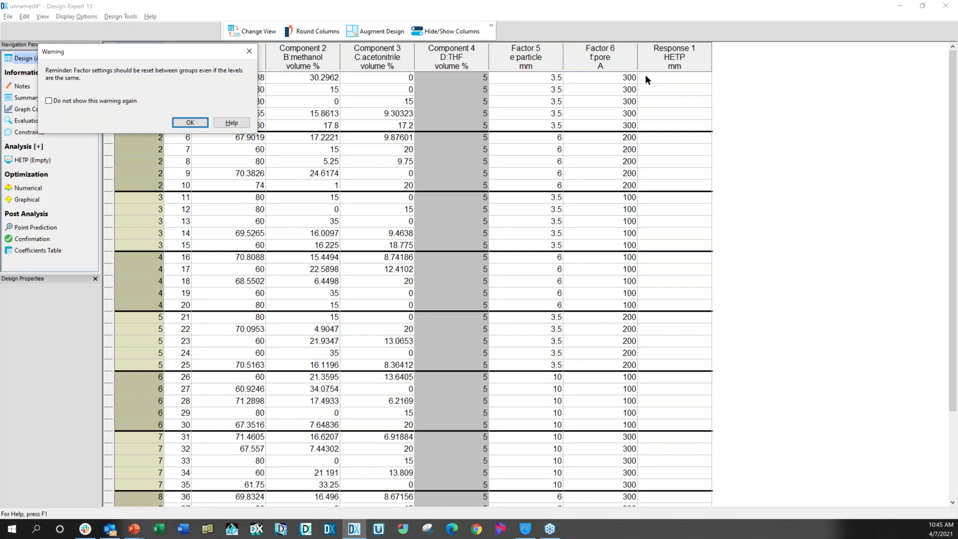
Move the reminder about resetting factor settings off the design table and dismiss it
drag(152, 51, 922, 100)
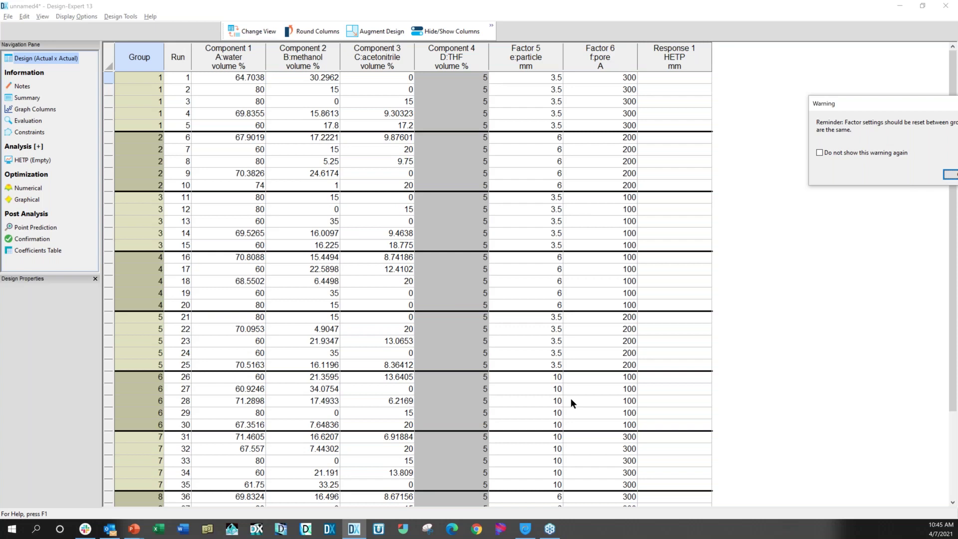
drag(861, 99, 736, 86)
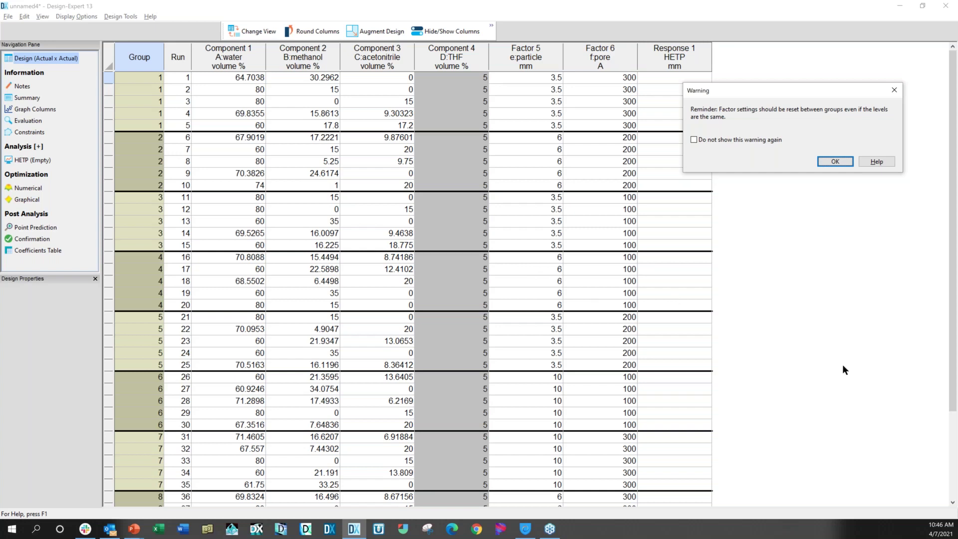
click(842, 162)
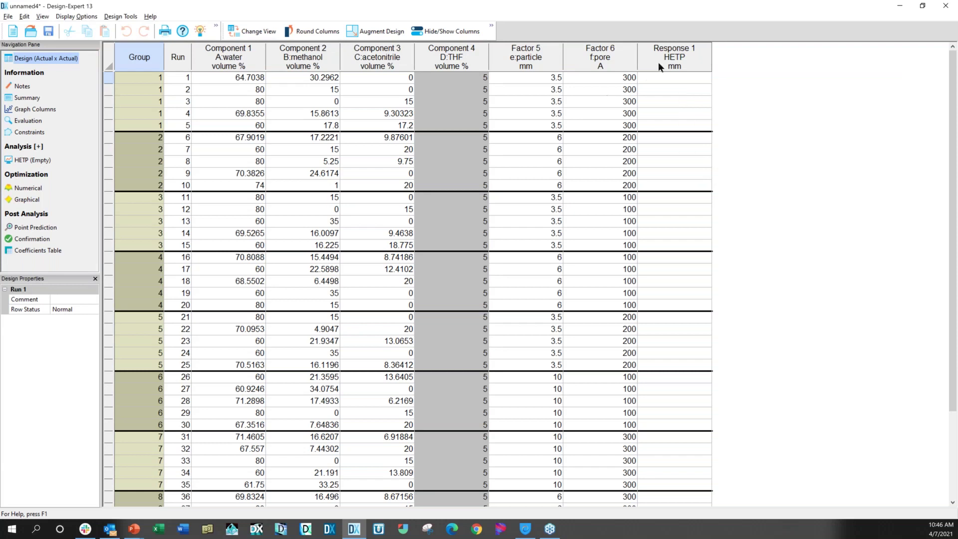
Fill the HETP response column by loading the existing simulation file "2b hplc SP process HTC"
right_click(672, 62)
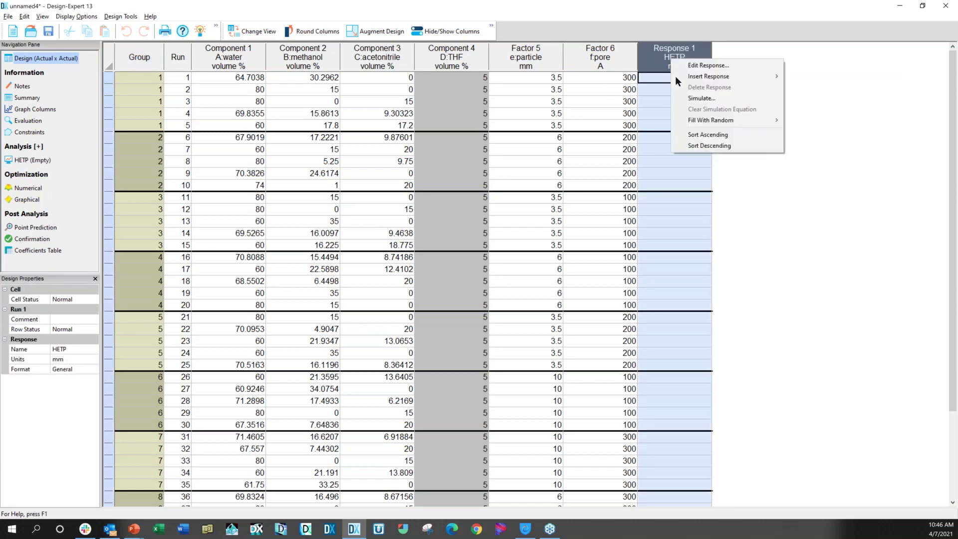
click(717, 98)
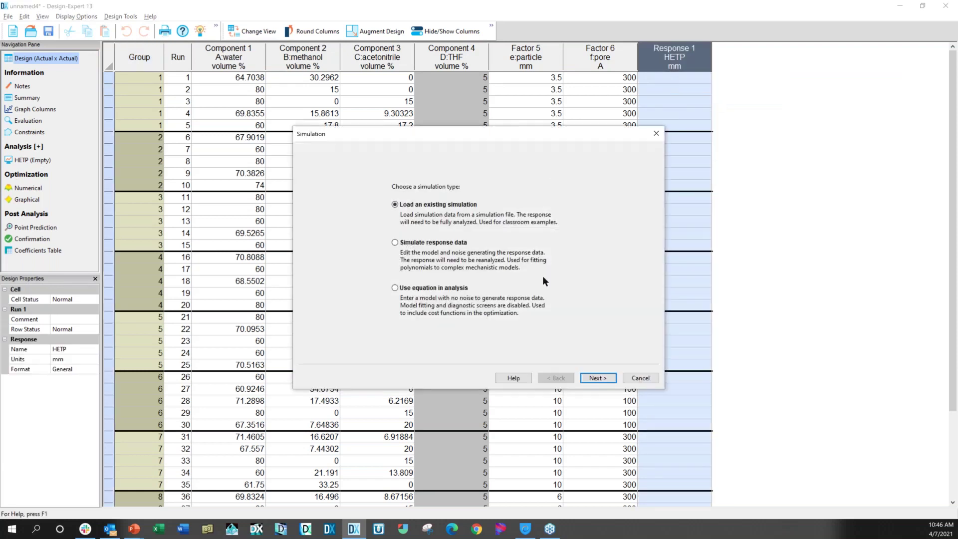
click(607, 378)
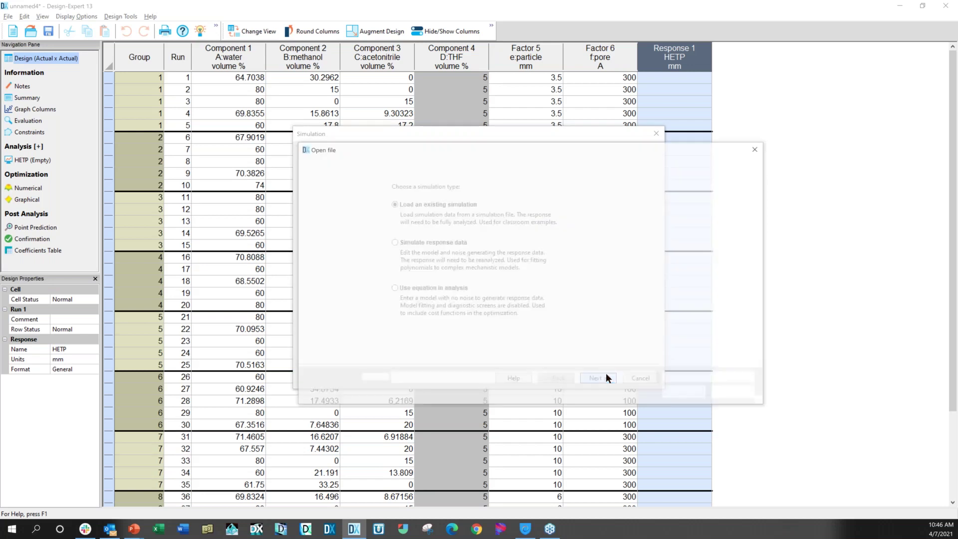
click(428, 234)
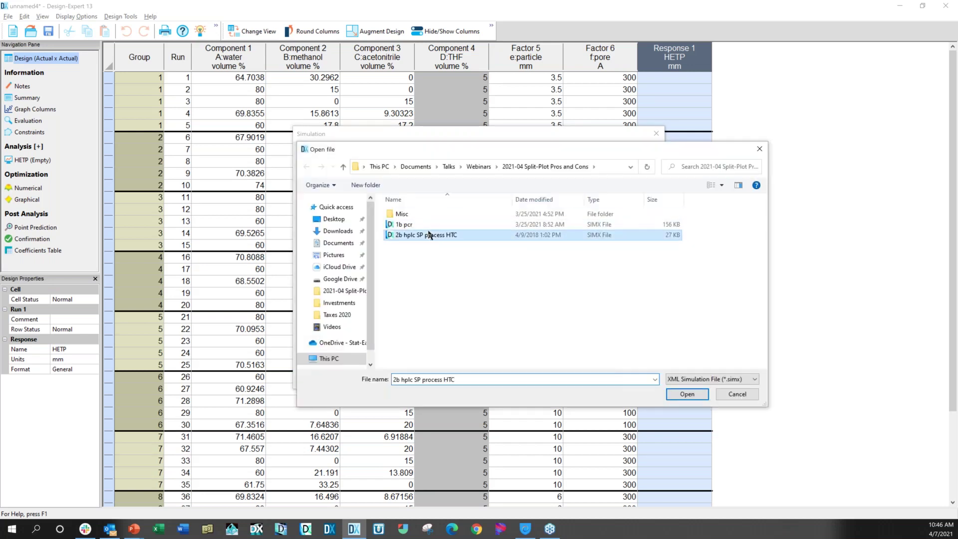
click(688, 395)
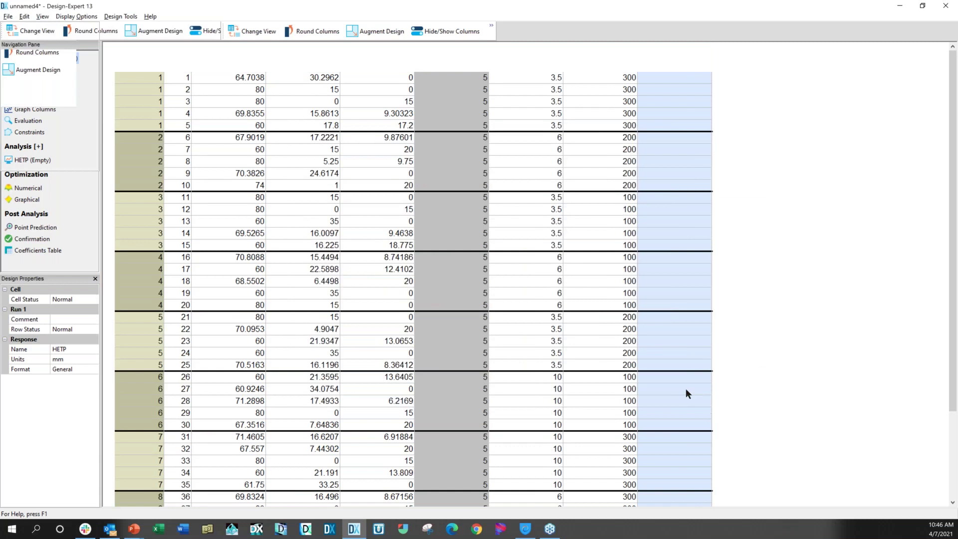
Start the HETP analysis with no transform and Restricted Maximum Likelihood, and examine the fixed-effects p-values of the quadratic by quadratic model
click(25, 159)
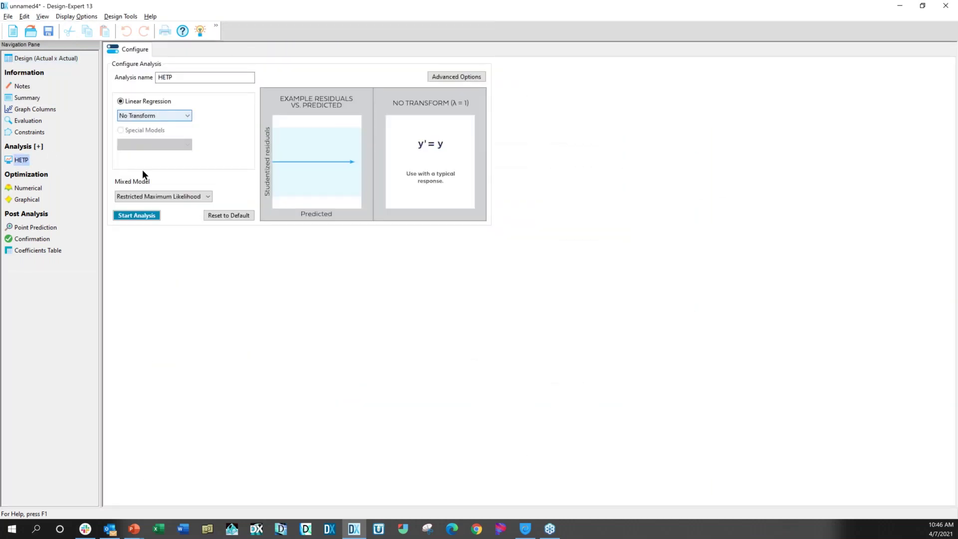
click(139, 216)
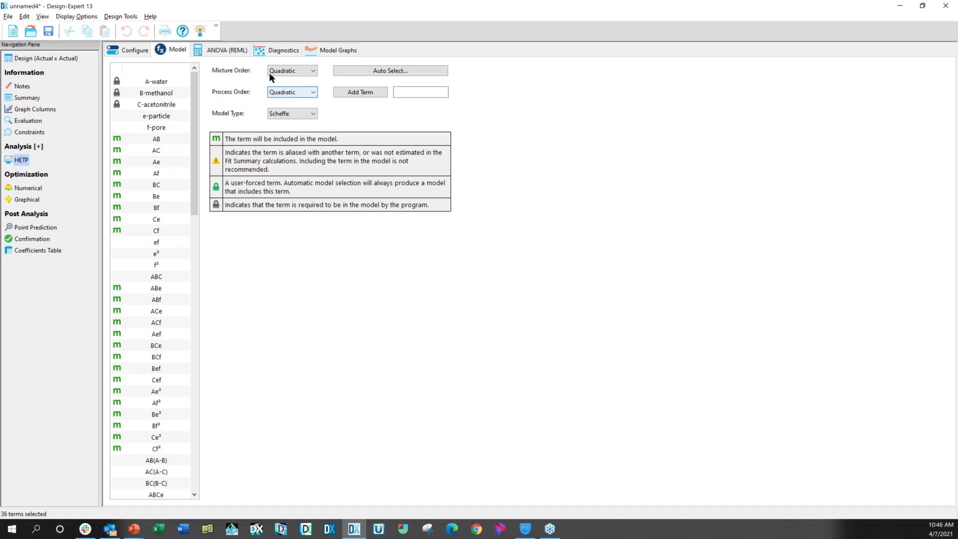
click(228, 50)
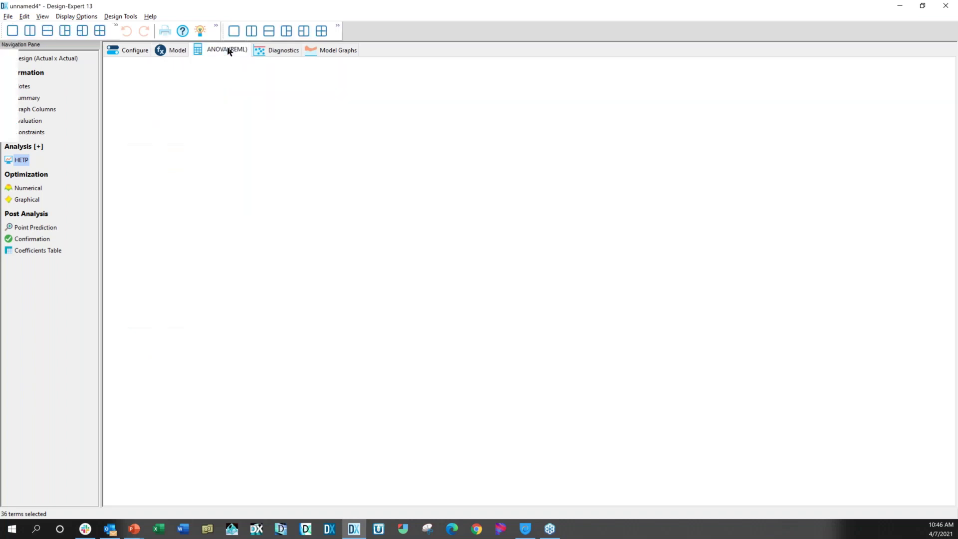
drag(301, 205, 298, 374)
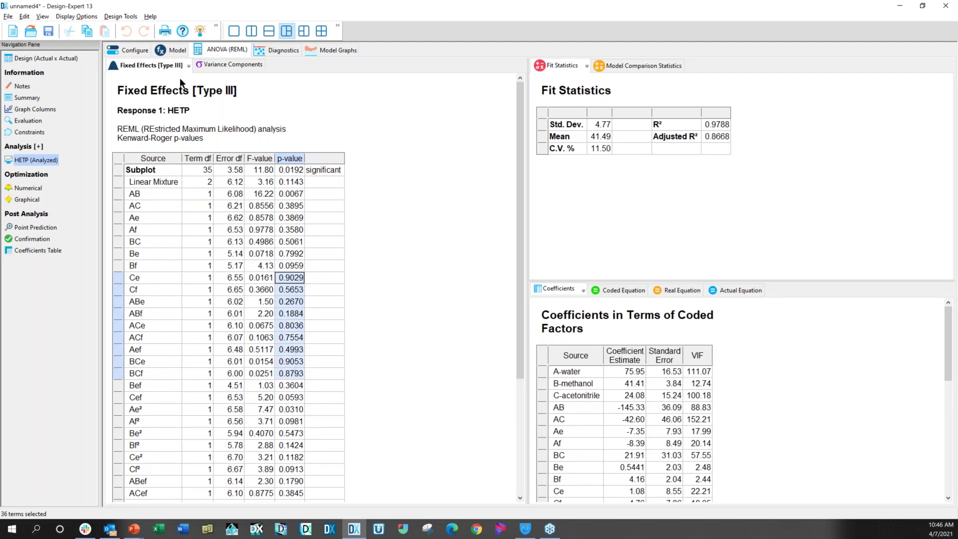
Reduce the HETP model by automatic backward selection with the AICc criterion, and correct the reduced model for hierarchy
click(177, 50)
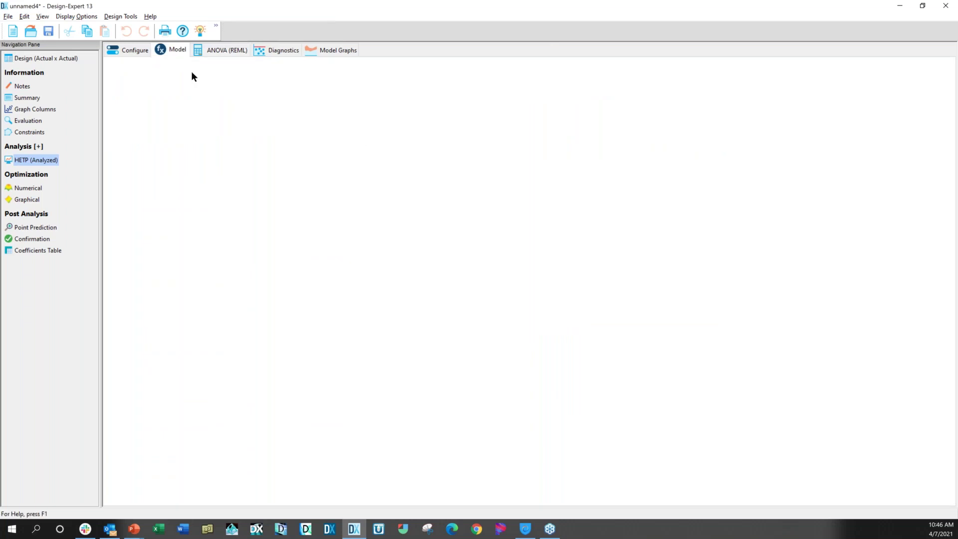
click(380, 71)
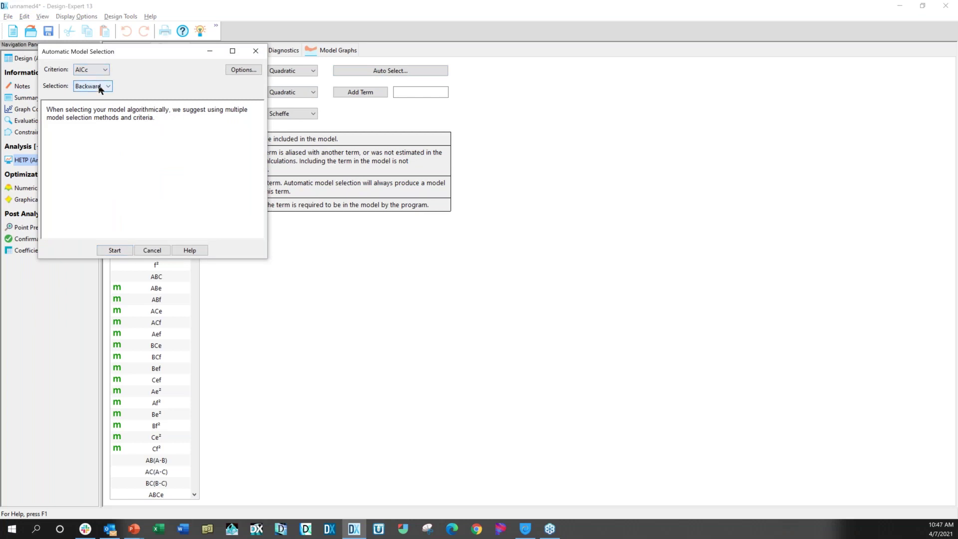
click(115, 251)
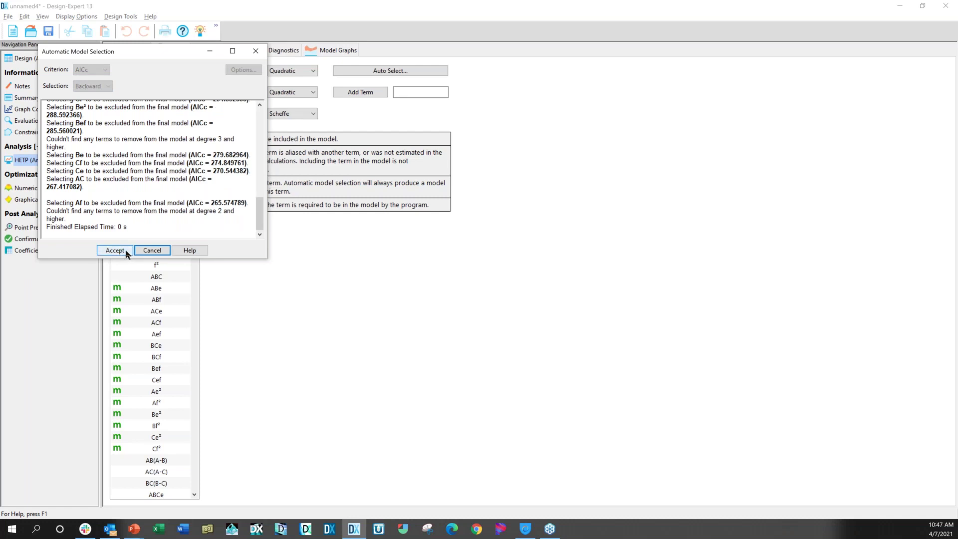
click(116, 250)
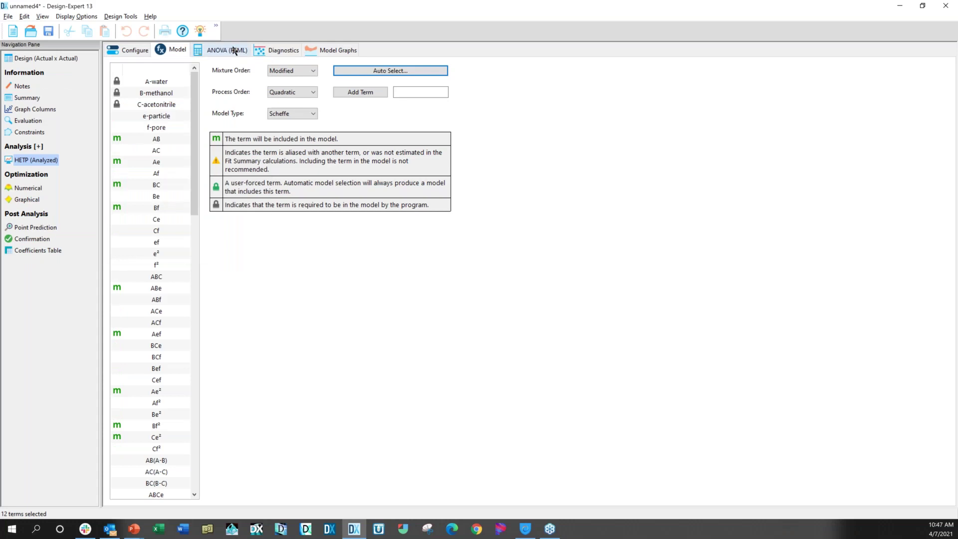
click(235, 50)
click(122, 130)
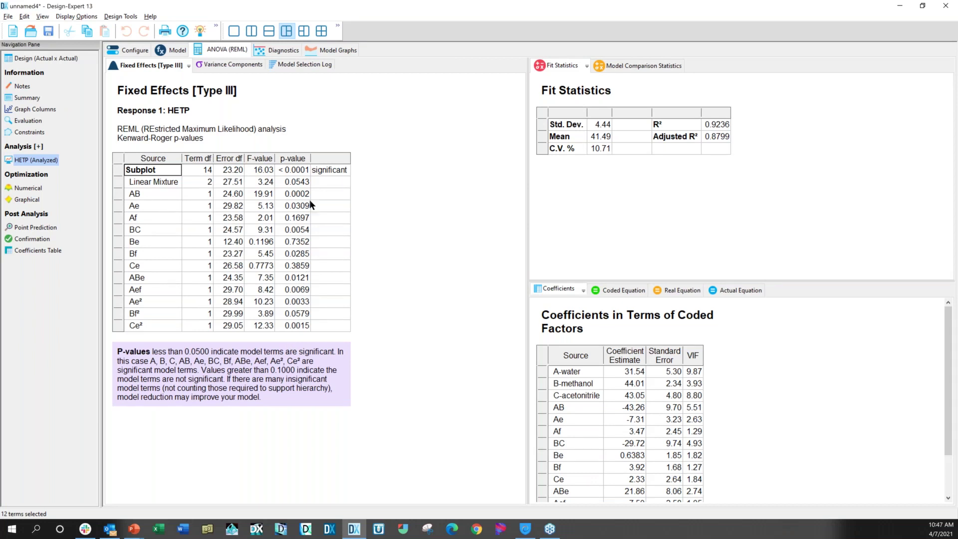
Review the model selection log, the fixed effects and the variance components of the reduced HETP model
click(310, 65)
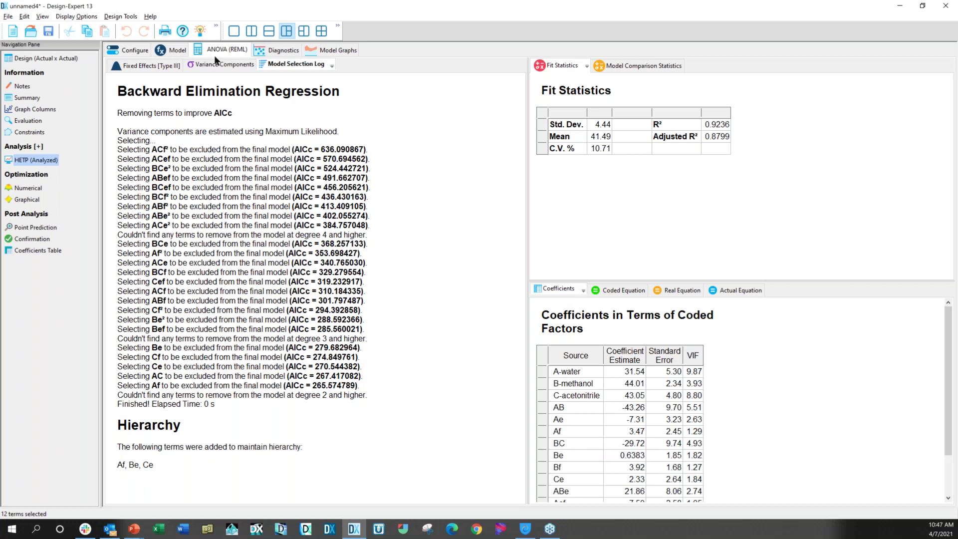
click(159, 64)
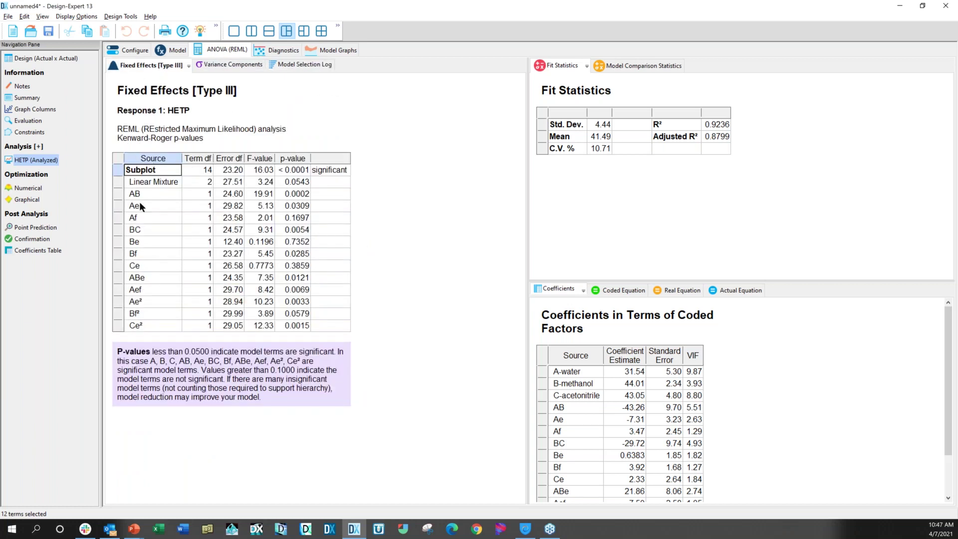
click(245, 64)
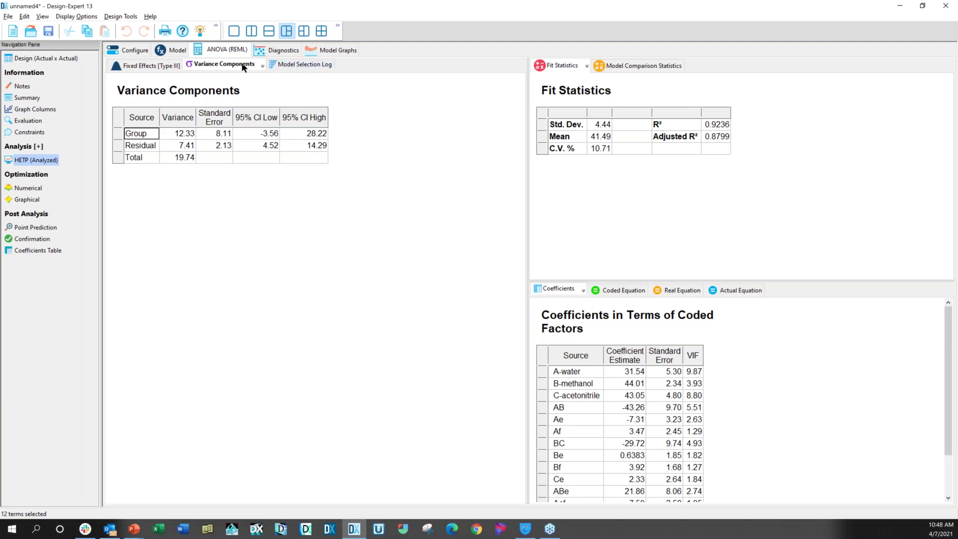
Examine the HETP residuals against run and against group, along with the predicted vs. actual and Box-Cox plots
click(270, 47)
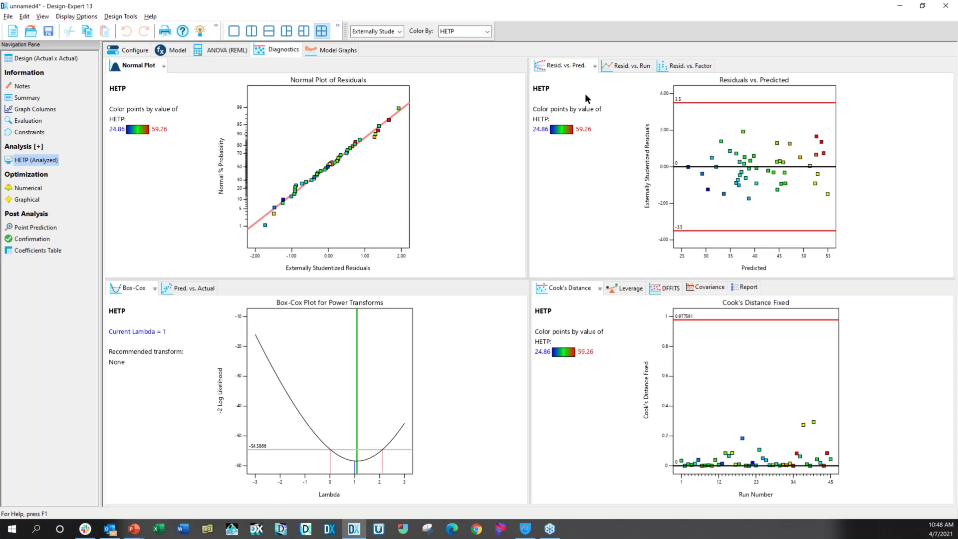
click(644, 66)
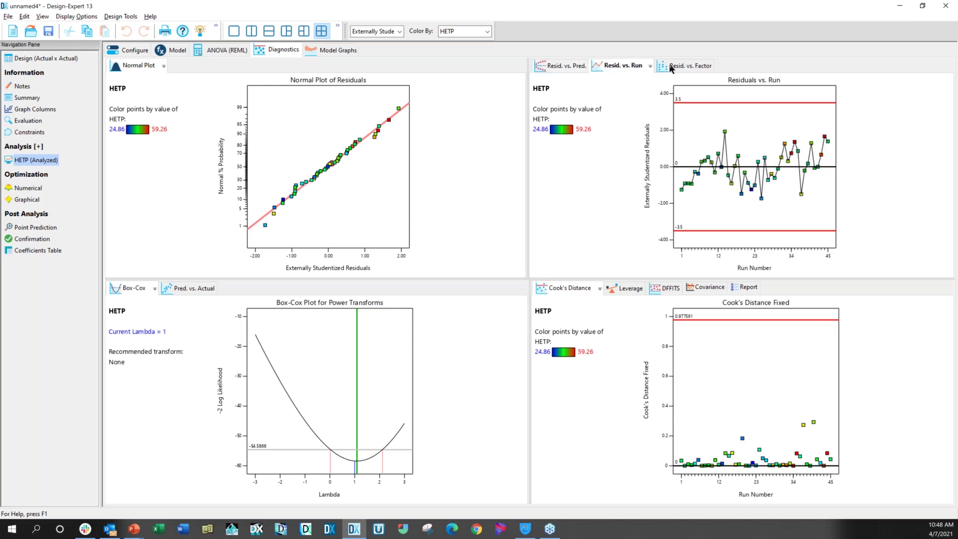
click(677, 66)
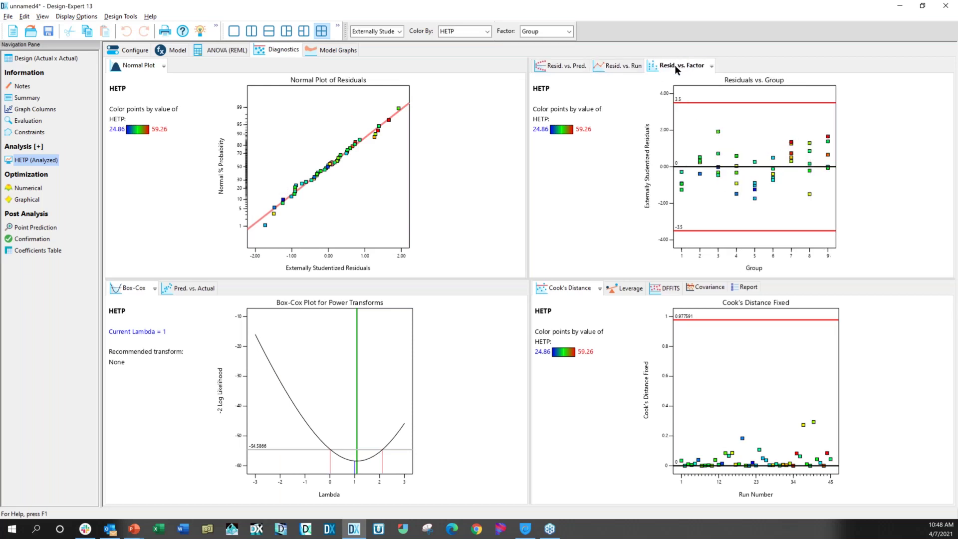
click(185, 288)
click(132, 290)
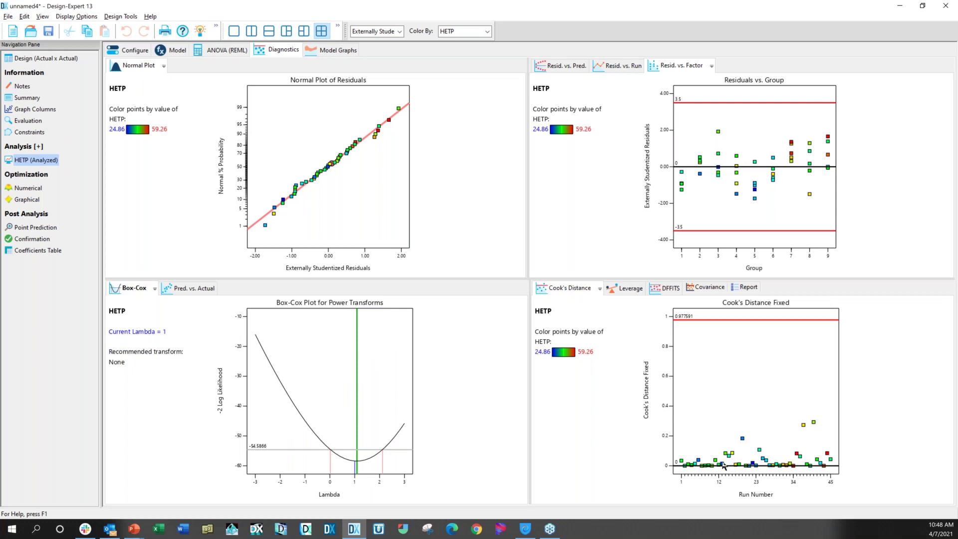
Show Cook's distance for the random effects, and check the leverage and DFFITS influence plots
click(600, 288)
mouse_move(627, 294)
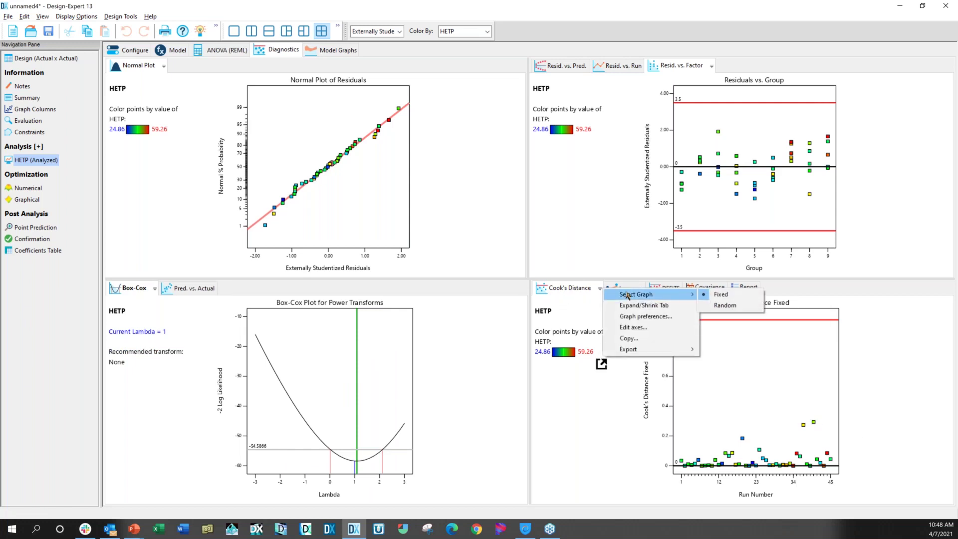
click(709, 302)
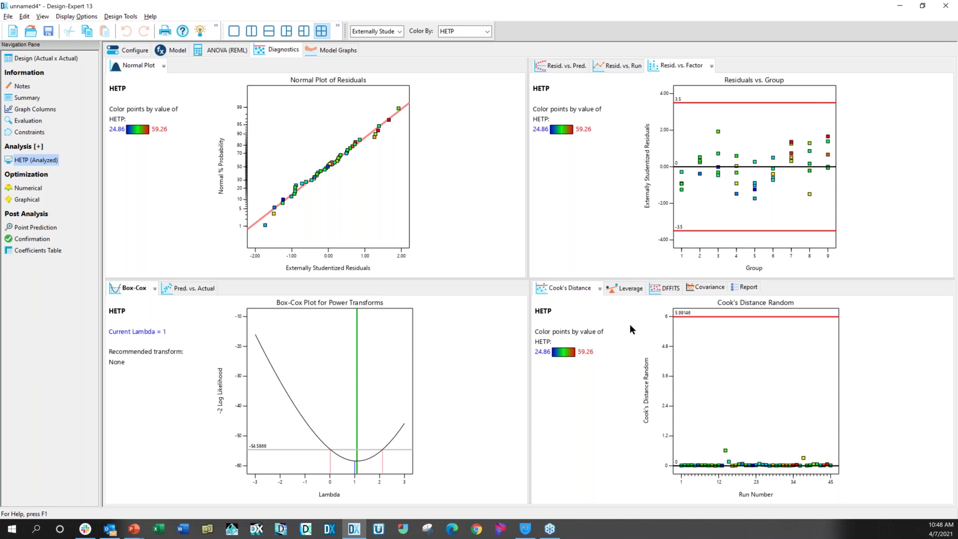
click(628, 290)
click(661, 288)
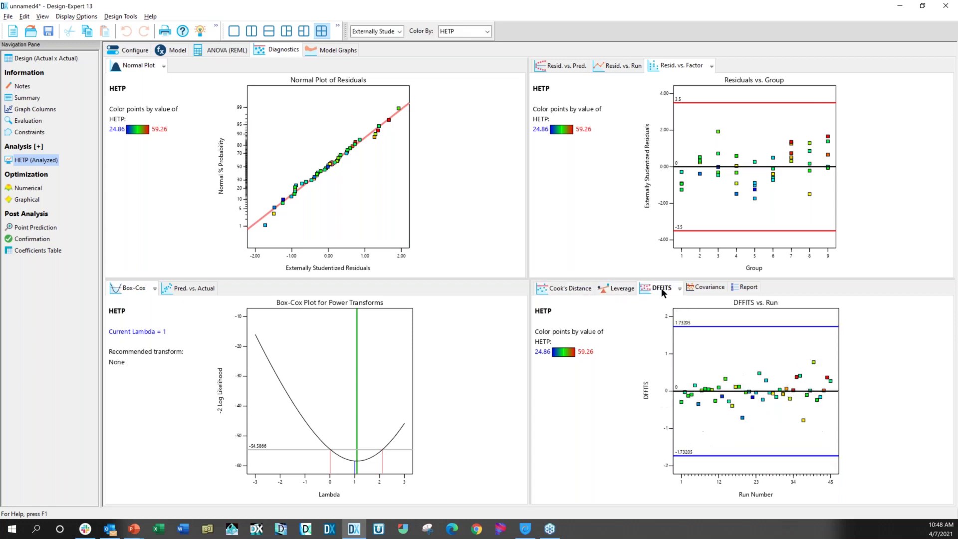
Inspect the covariance ratio plot and switch it to the covariance trace
click(709, 288)
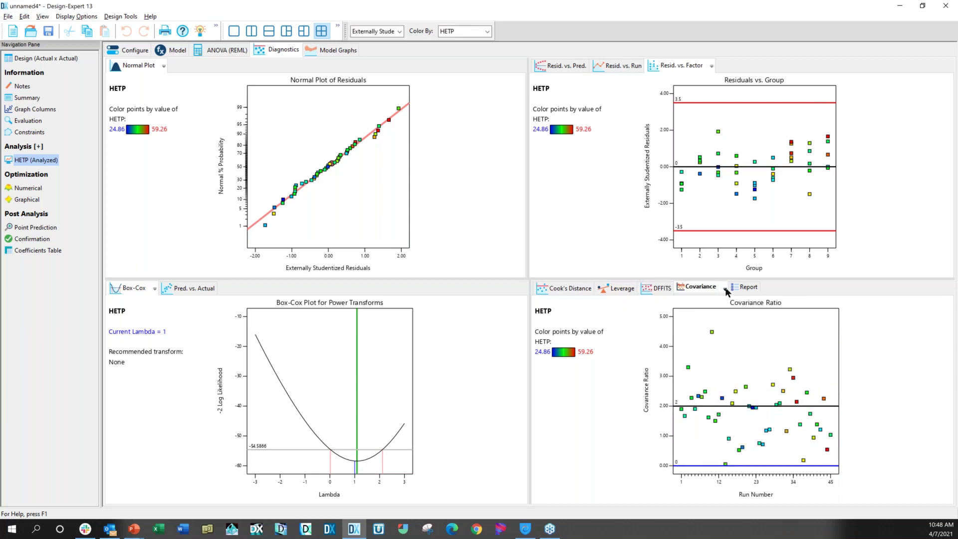
click(725, 290)
mouse_move(779, 295)
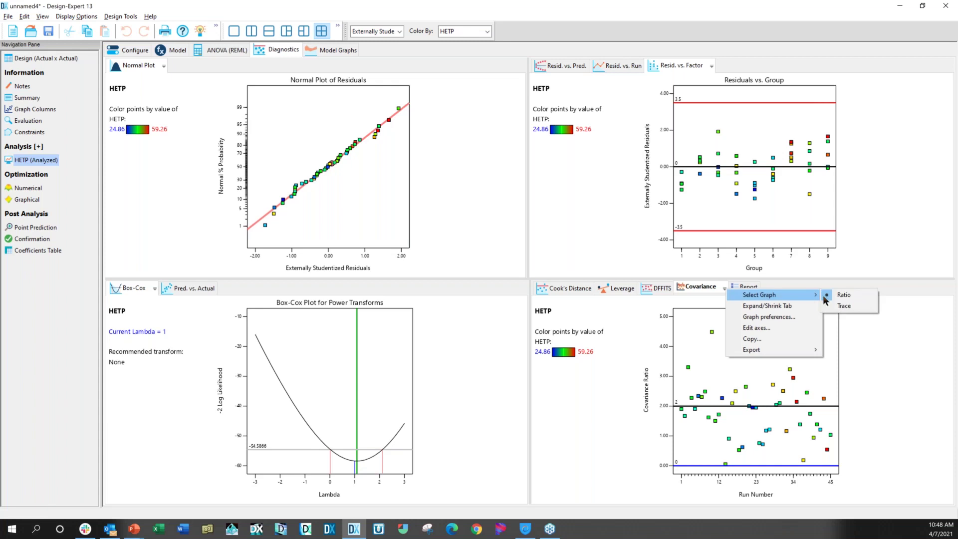
click(840, 307)
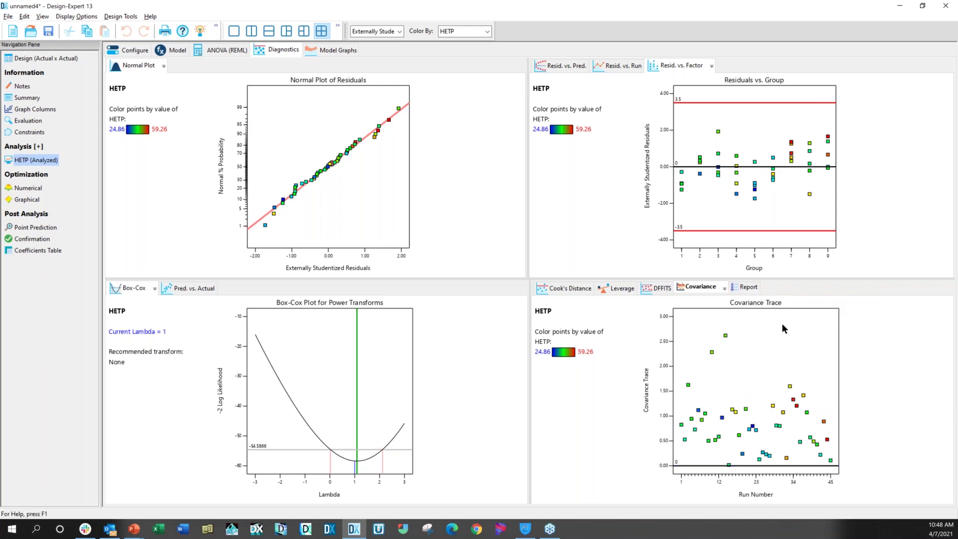
Explore the HETP contour plot with the process factors e:particle and f:pore on the axes and water lowered to 62.6
click(344, 49)
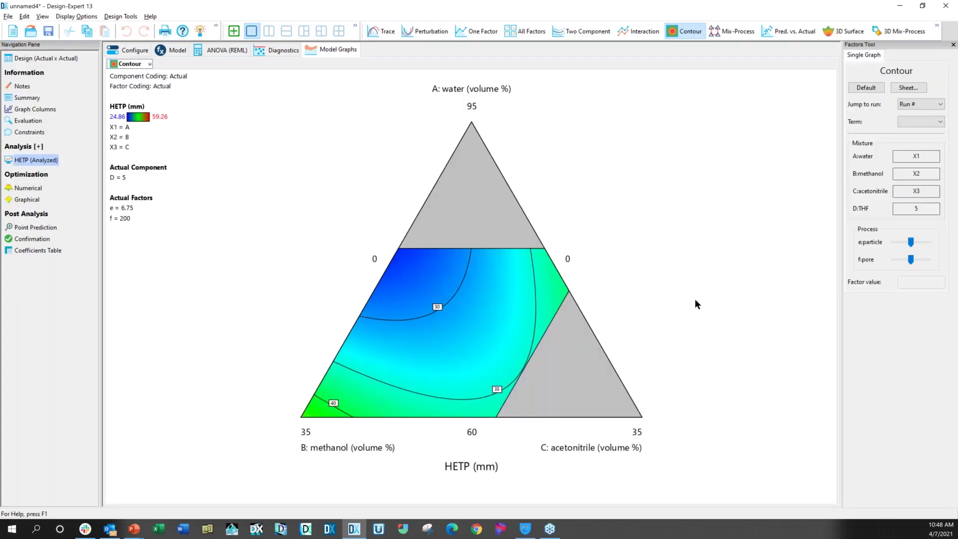
drag(912, 242, 891, 241)
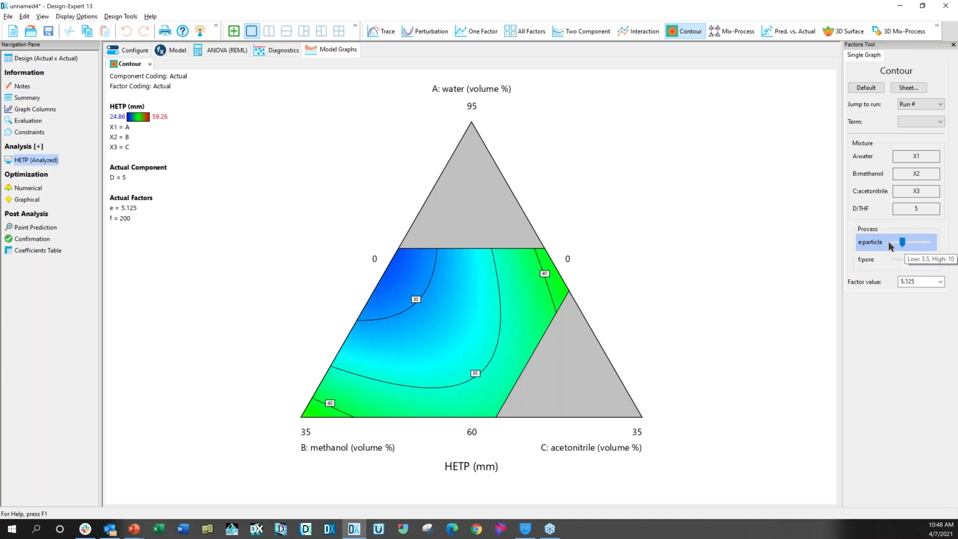
right_click(890, 243)
click(898, 249)
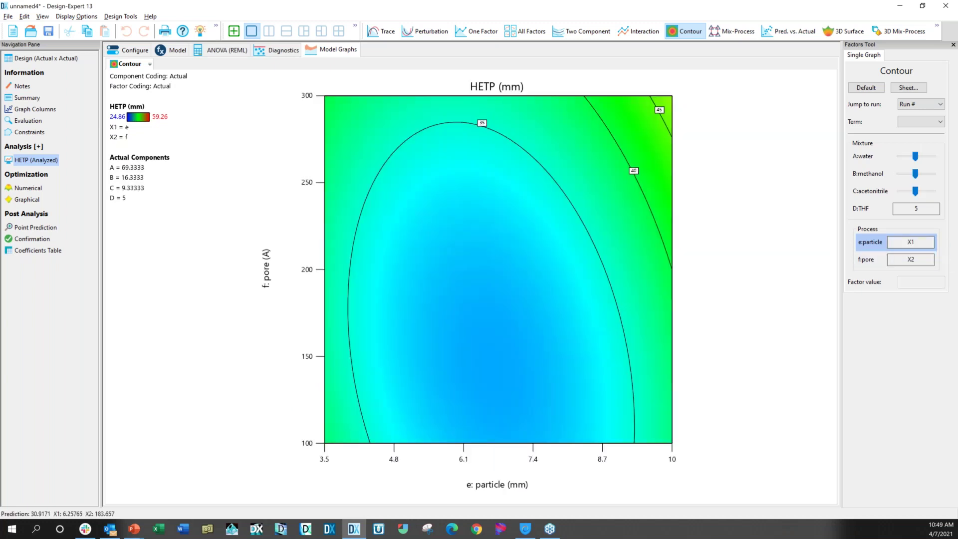
mouse_move(916, 156)
mouse_down()
mouse_move(949, 152)
mouse_move(875, 158)
mouse_move(904, 158)
mouse_up()
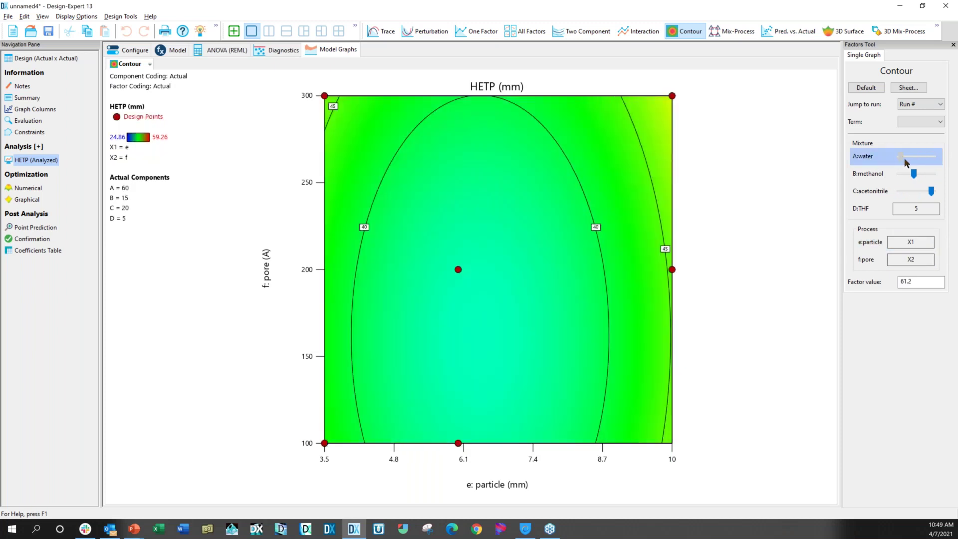
Set the numerical optimization to minimize HETP with a lower limit of 24, and generate the solutions
click(25, 188)
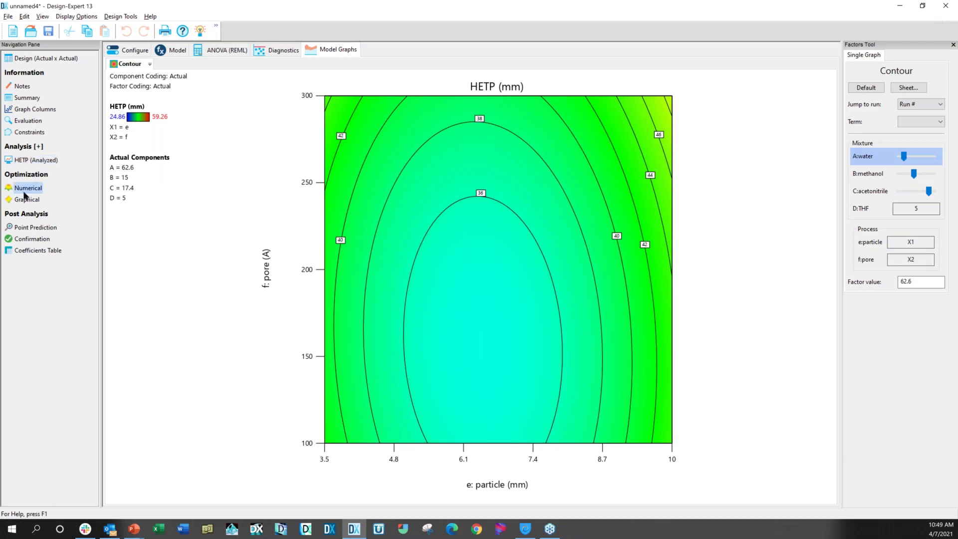
click(120, 102)
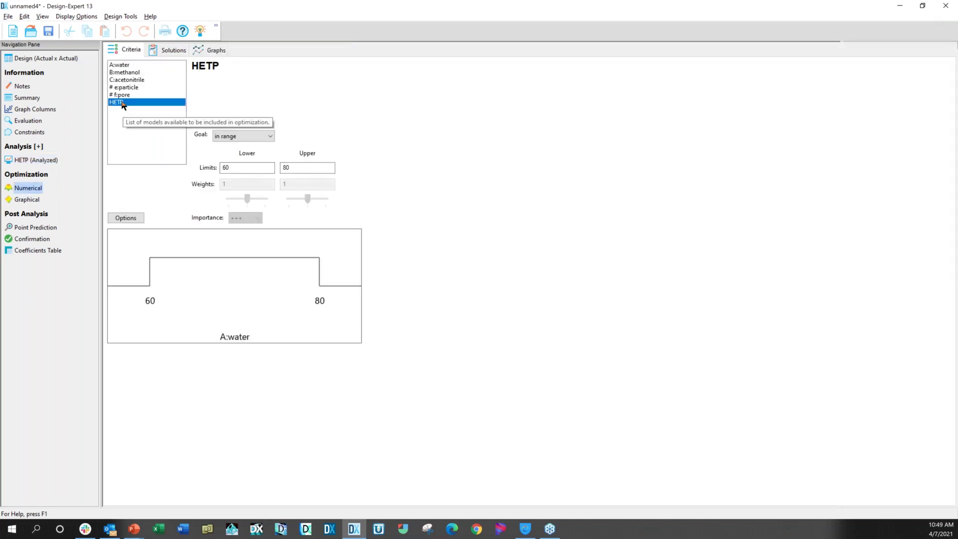
click(268, 137)
click(251, 161)
drag(251, 173, 224, 184)
text(24)
key(Tab)
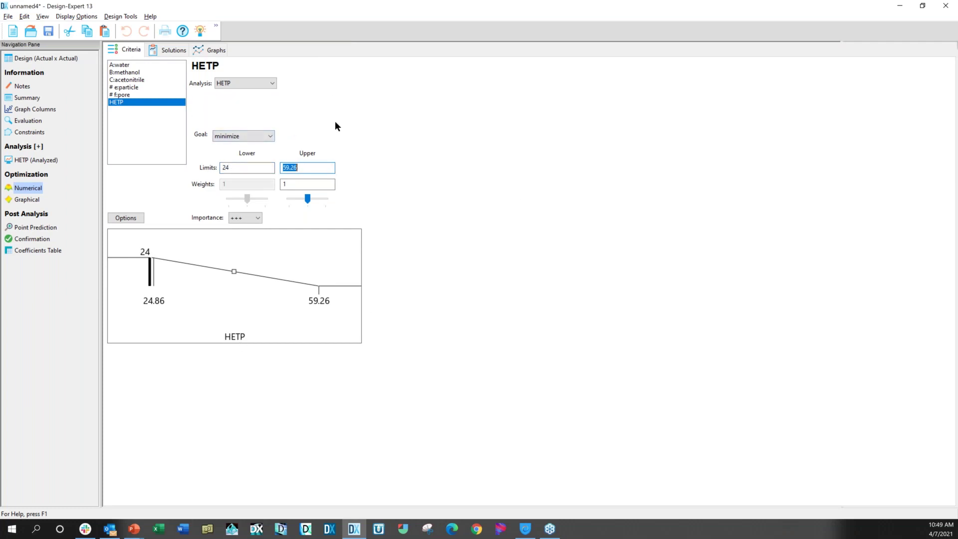
click(178, 51)
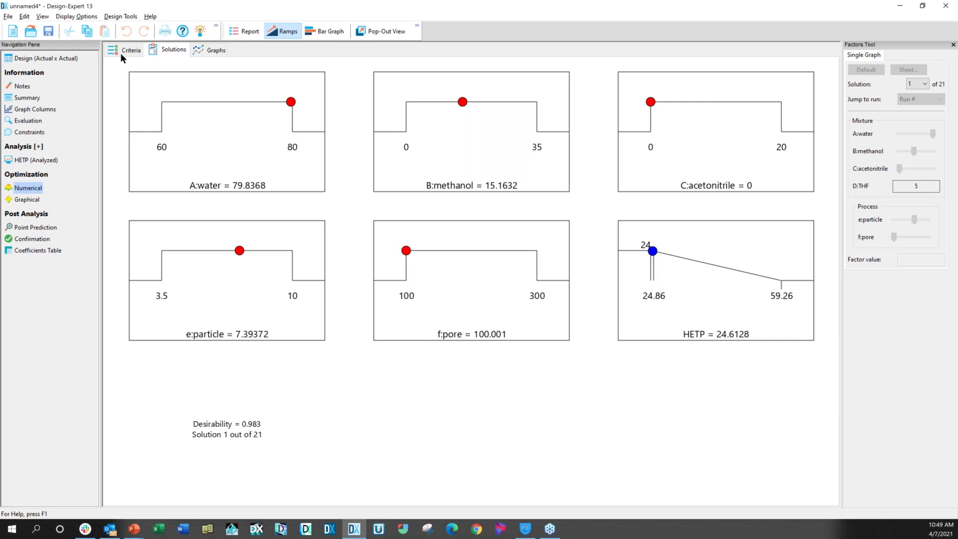
Restrict the discrete factors in the optimization criteria and regenerate the solutions
click(135, 50)
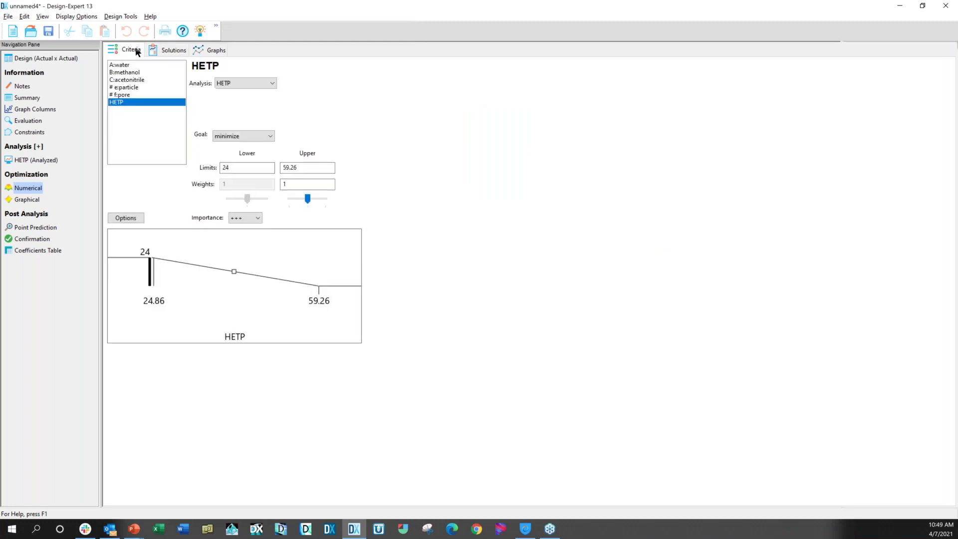
click(125, 89)
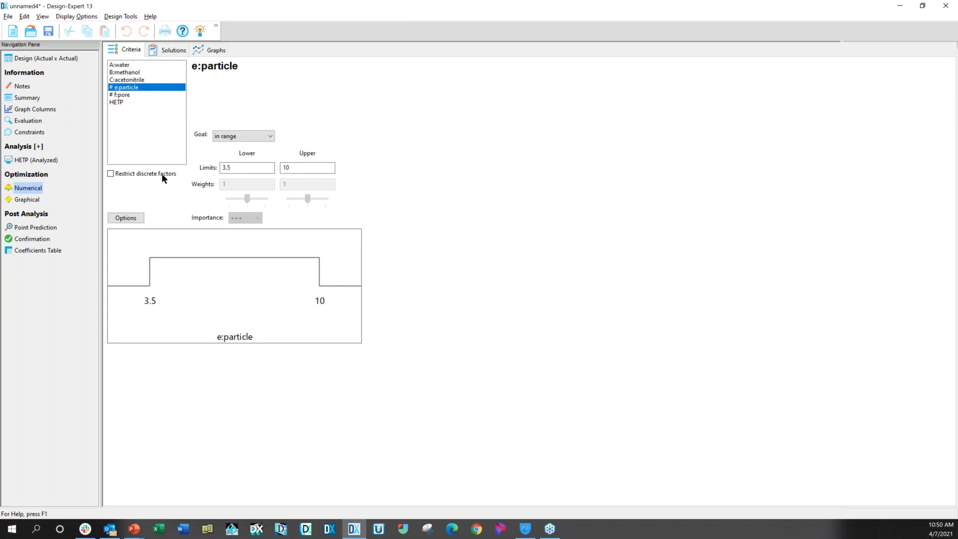
click(126, 96)
click(110, 174)
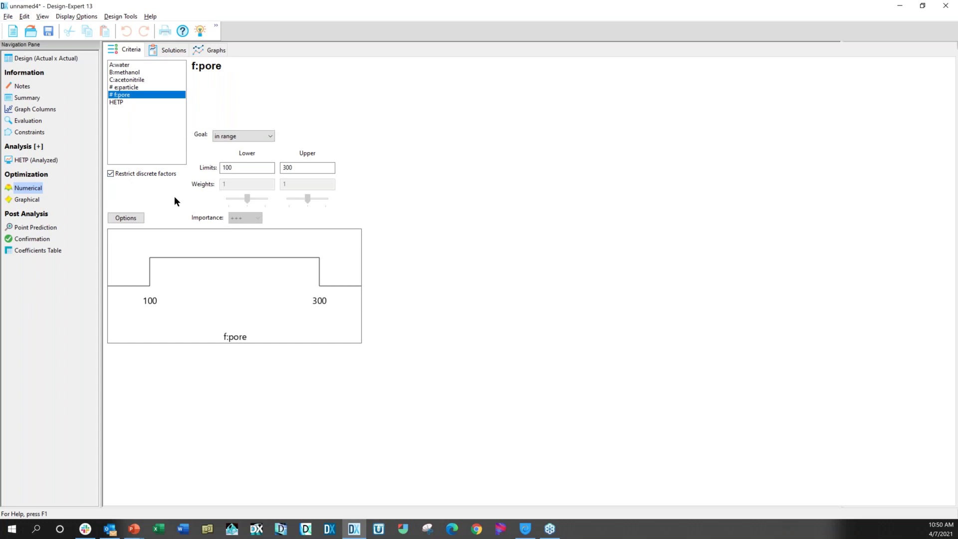
click(174, 51)
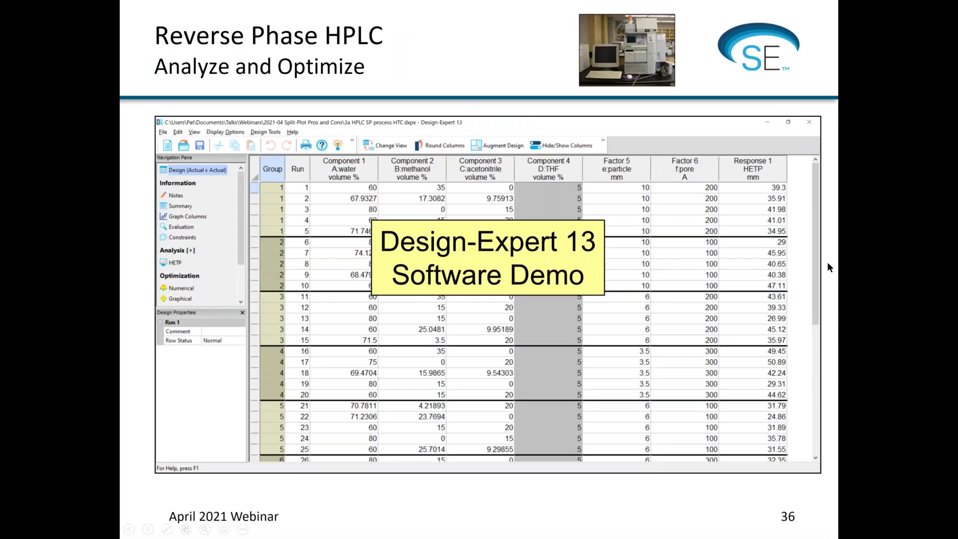
key(Right)
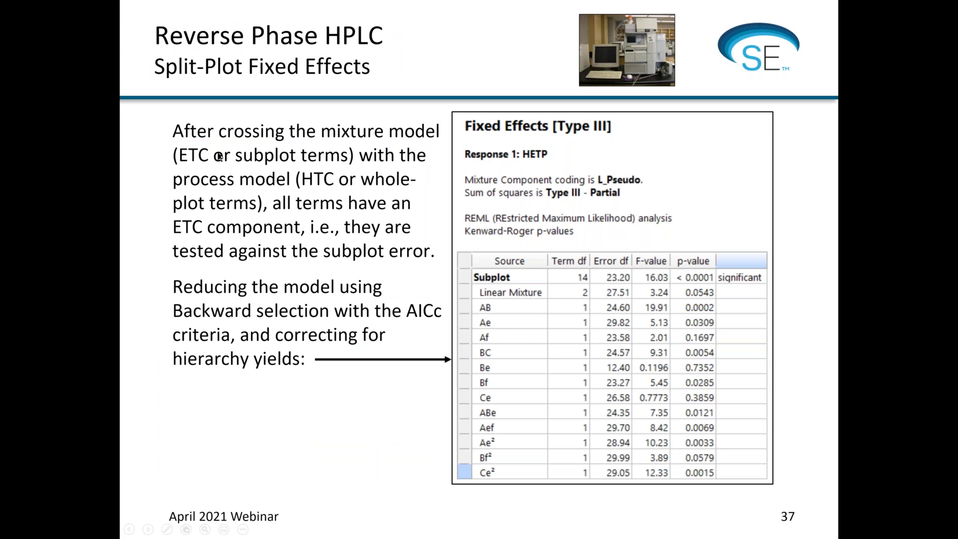